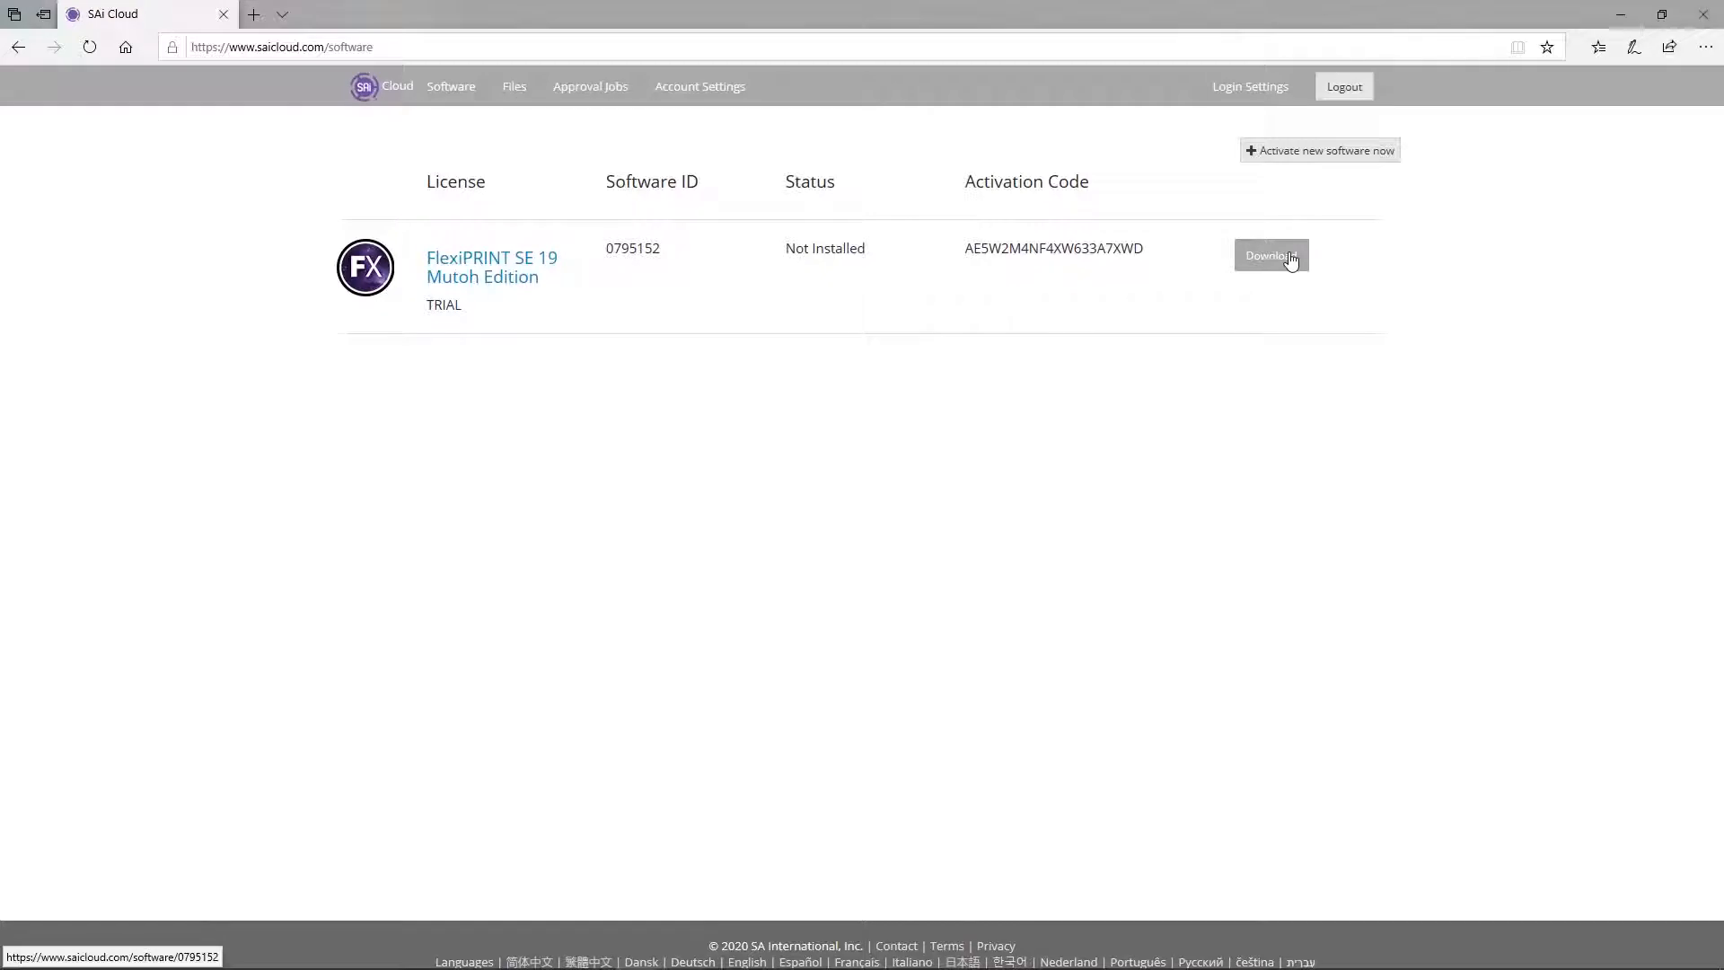
Download the SAi software downloader for FlexiPRINT SE 19 Mutoh Edition and run it
{"action": "left_click", "coordinate": [1290, 259]}
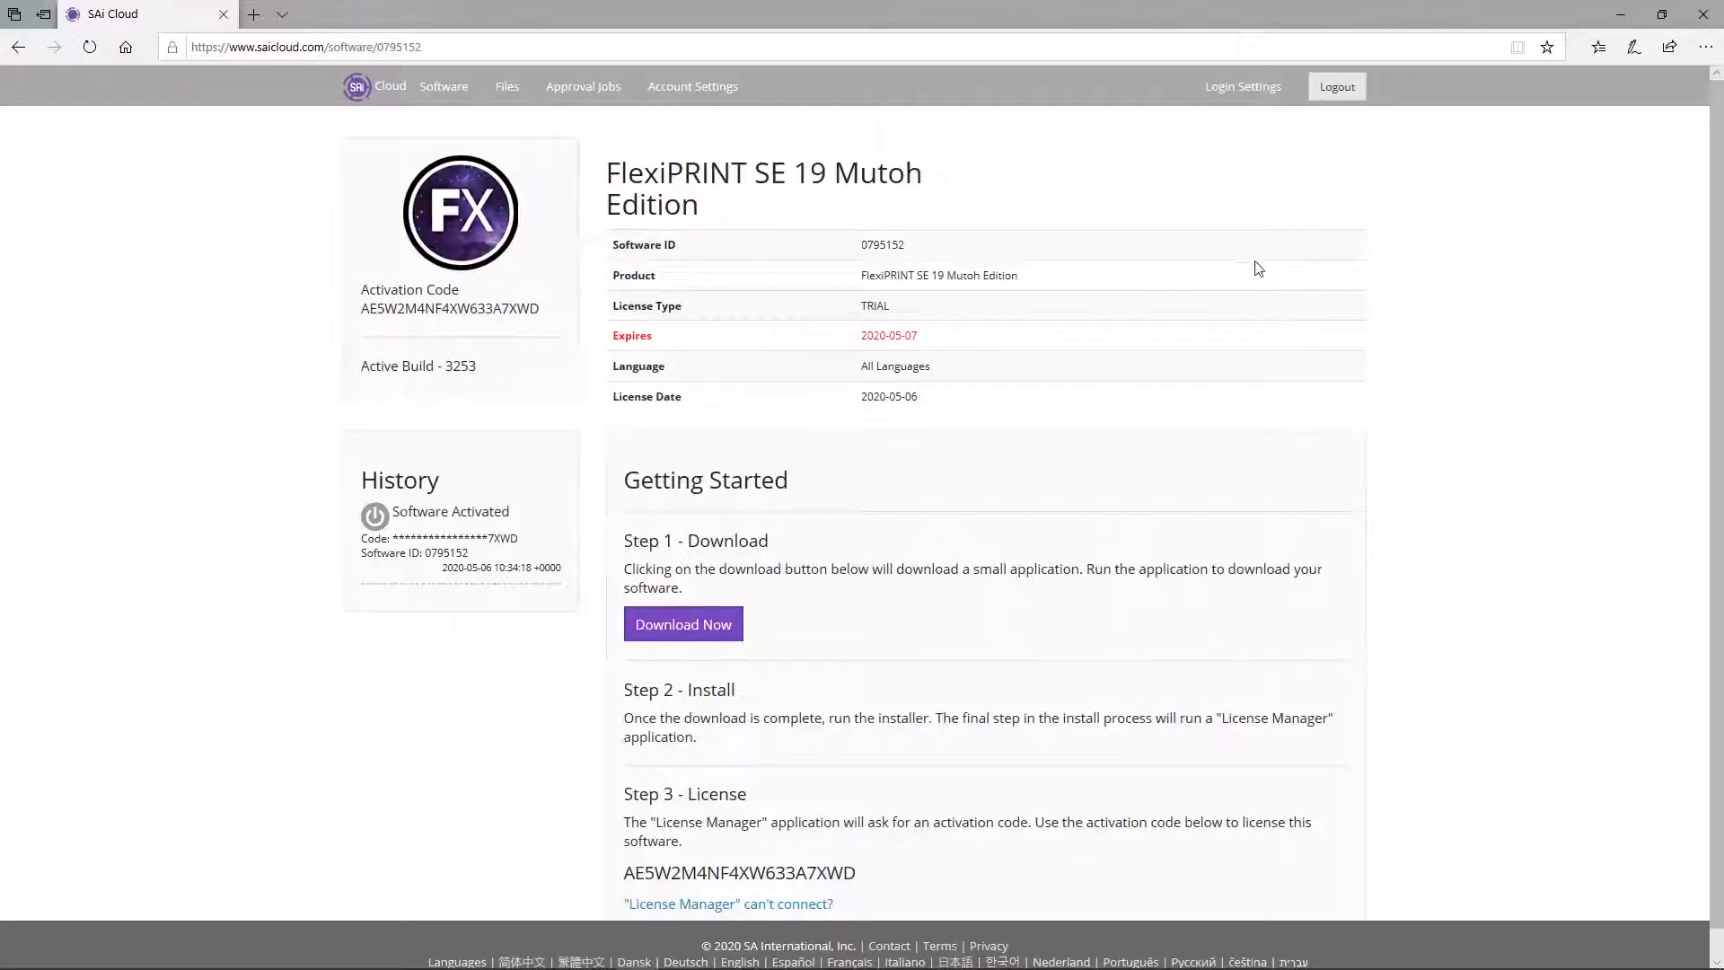
{"action": "left_click", "coordinate": [724, 627]}
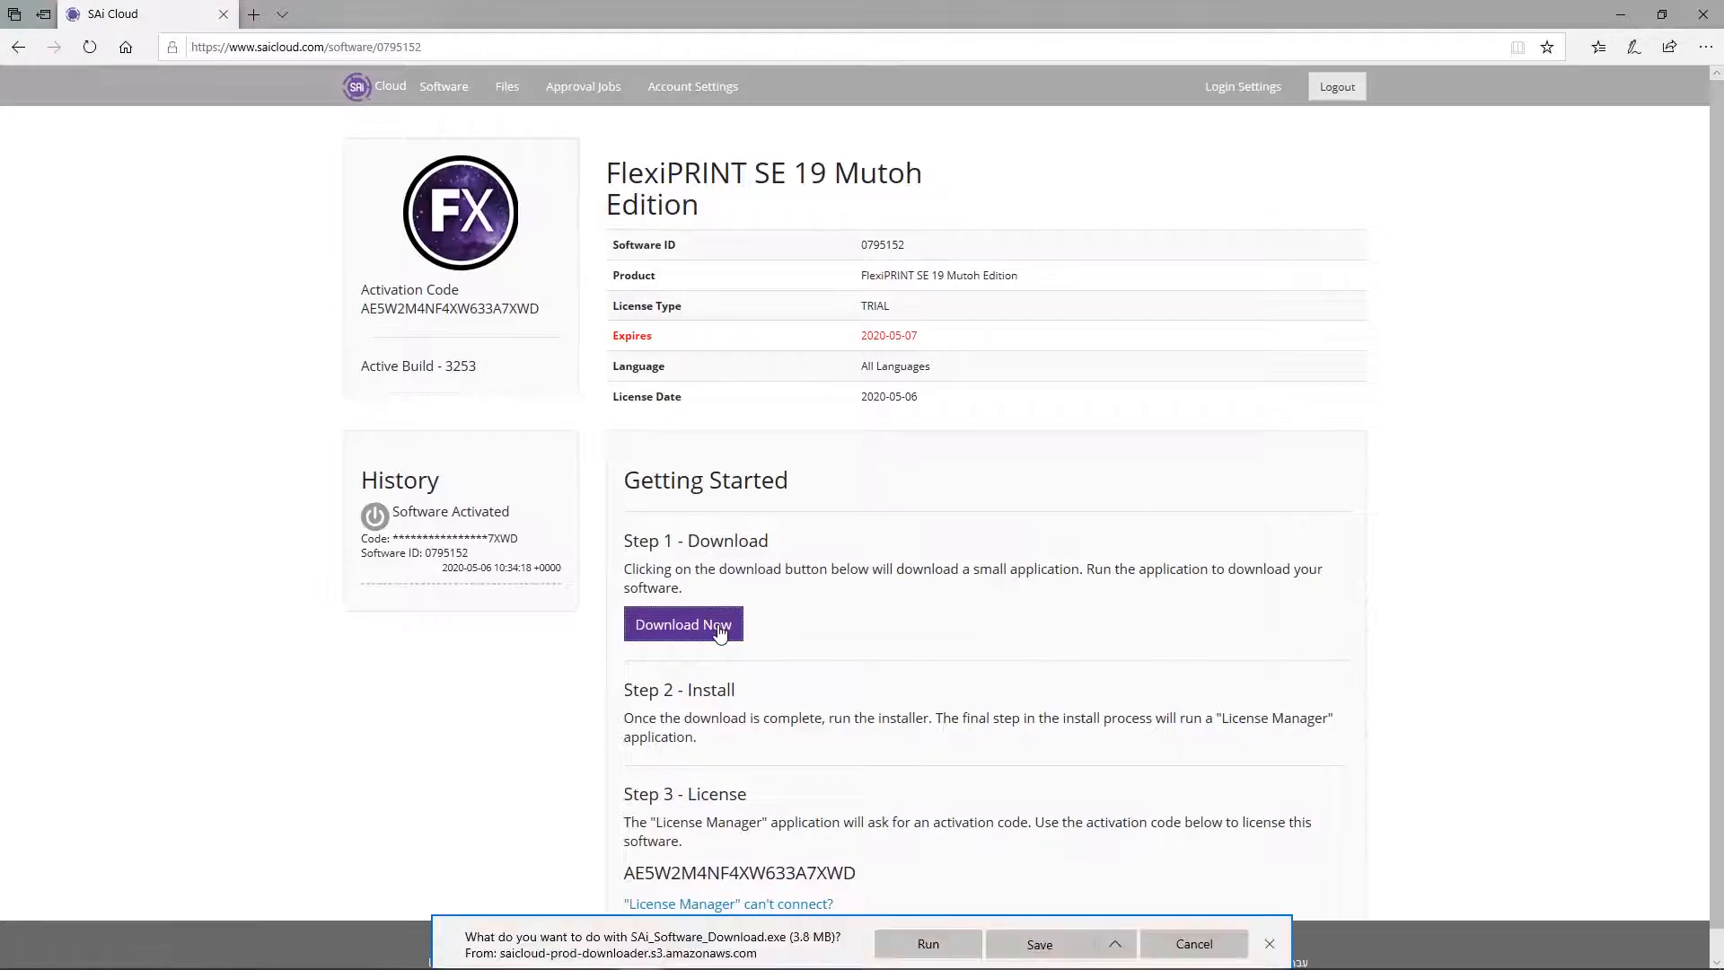
{"action": "left_click", "coordinate": [925, 942]}
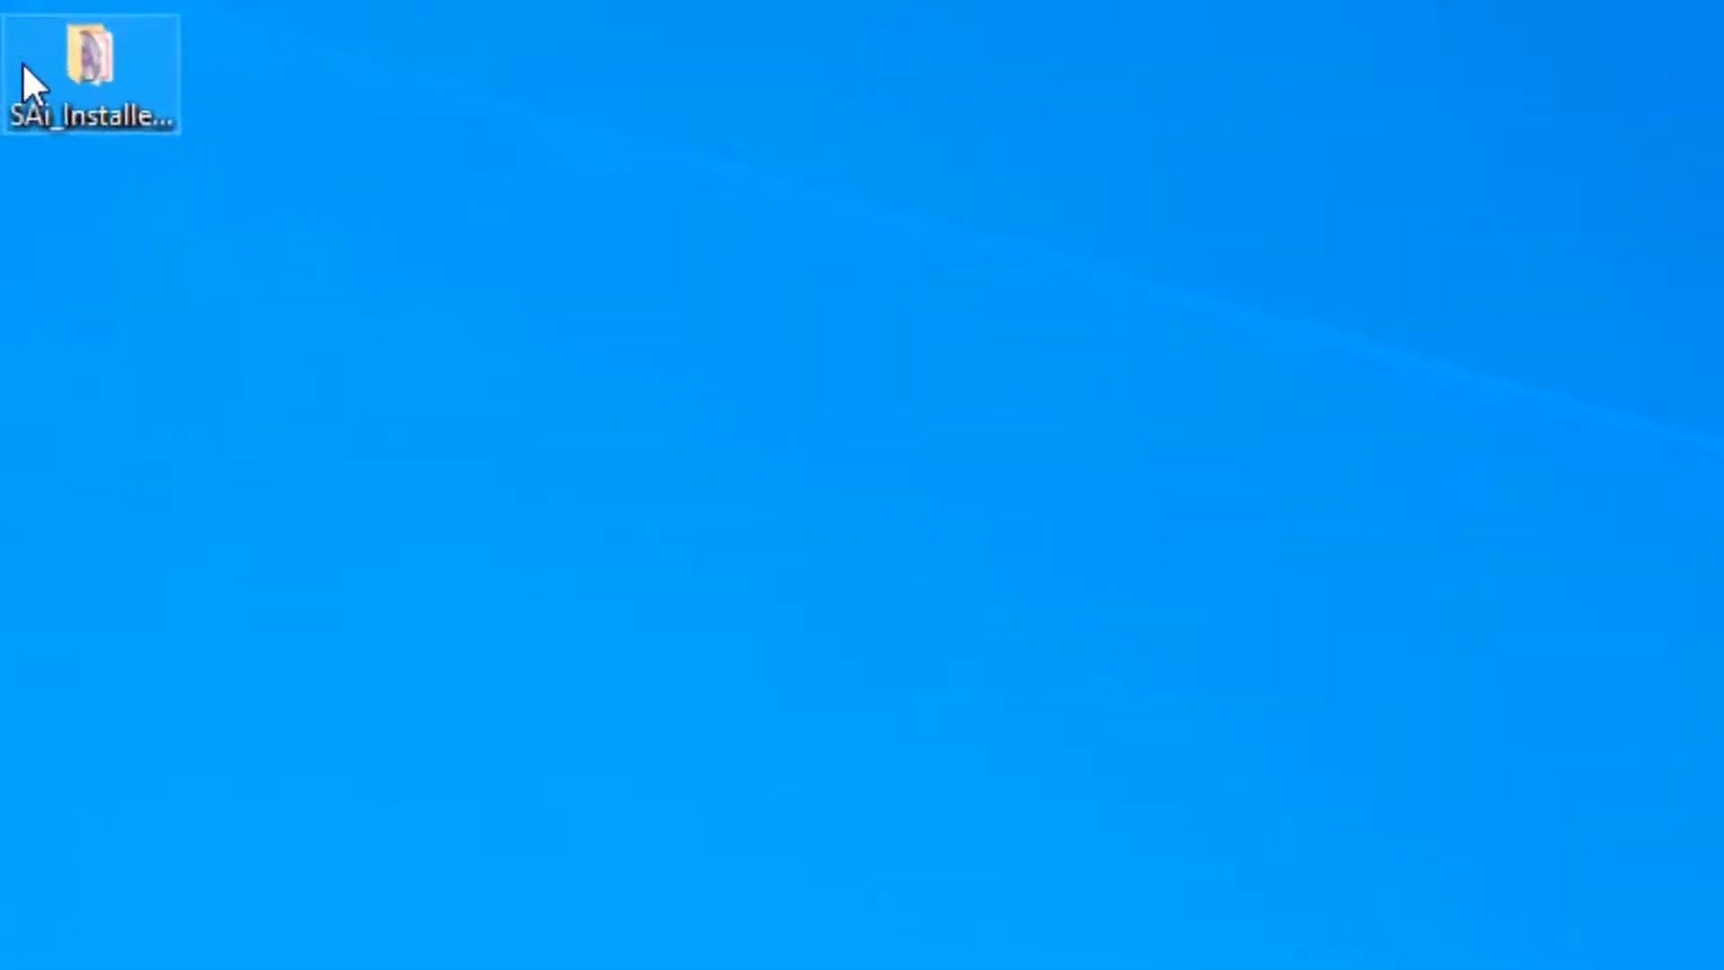
Launch Autorun from the SAi_Installer folder on the desktop as administrator
{"action": "double_click", "coordinate": [23, 65]}
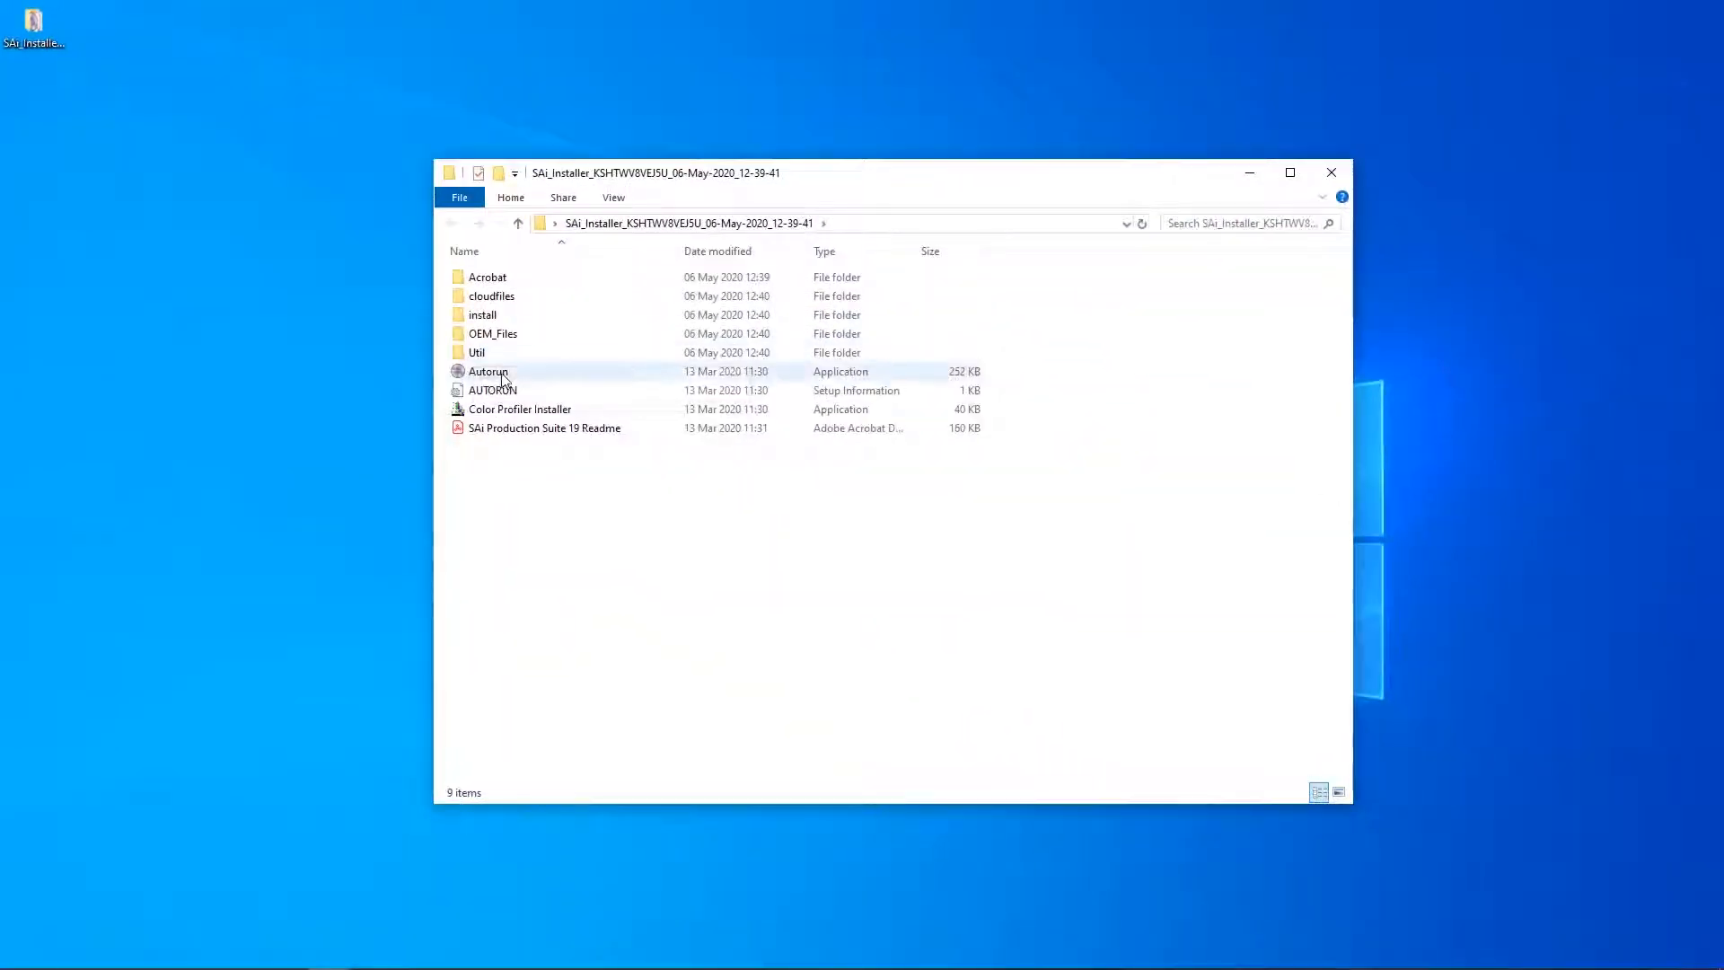
{"action": "left_click", "coordinate": [489, 372]}
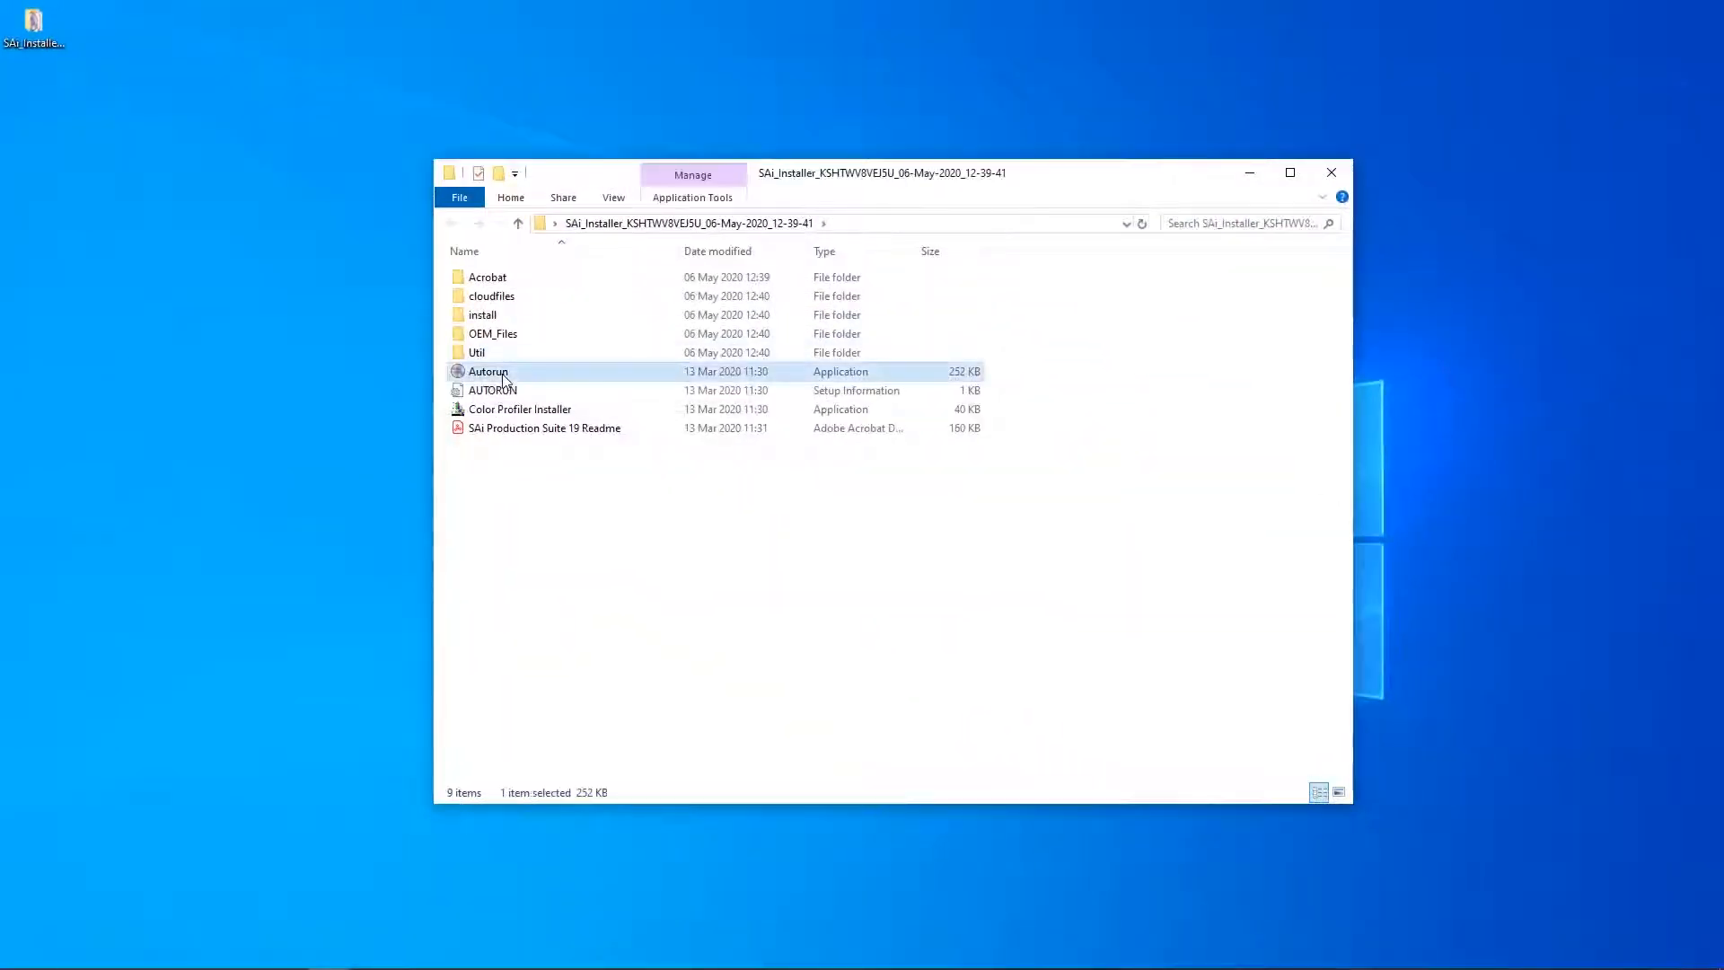
{"action": "right_click", "coordinate": [503, 373]}
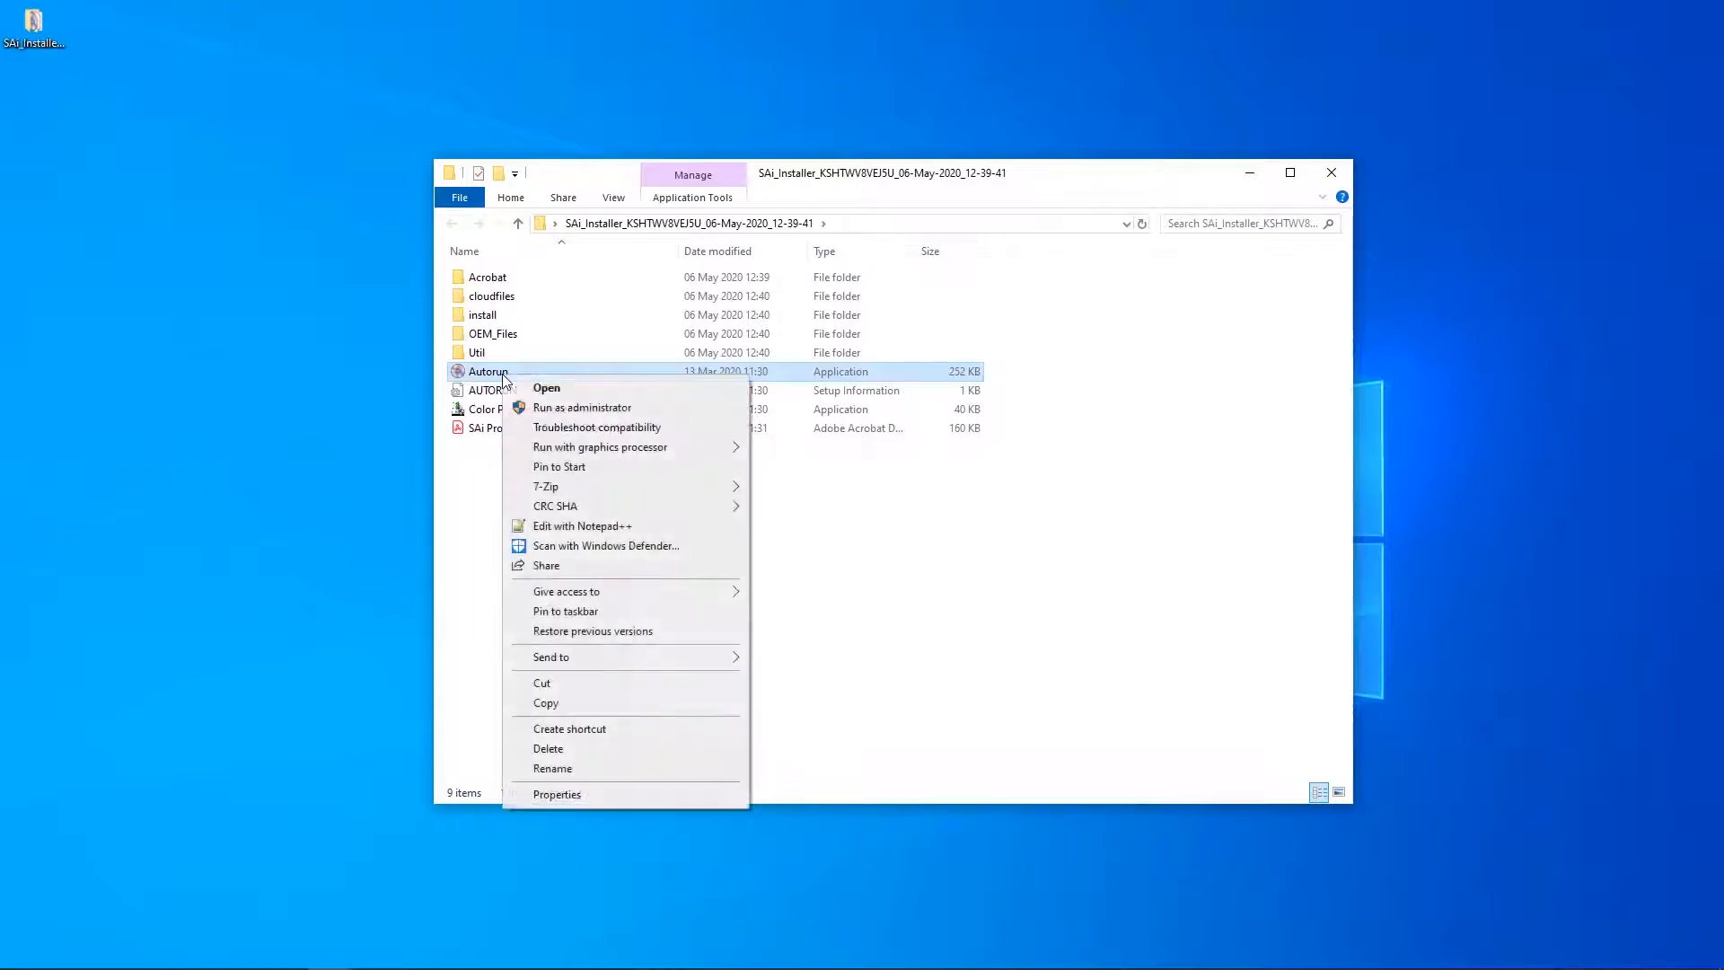
{"action": "left_click", "coordinate": [548, 410]}
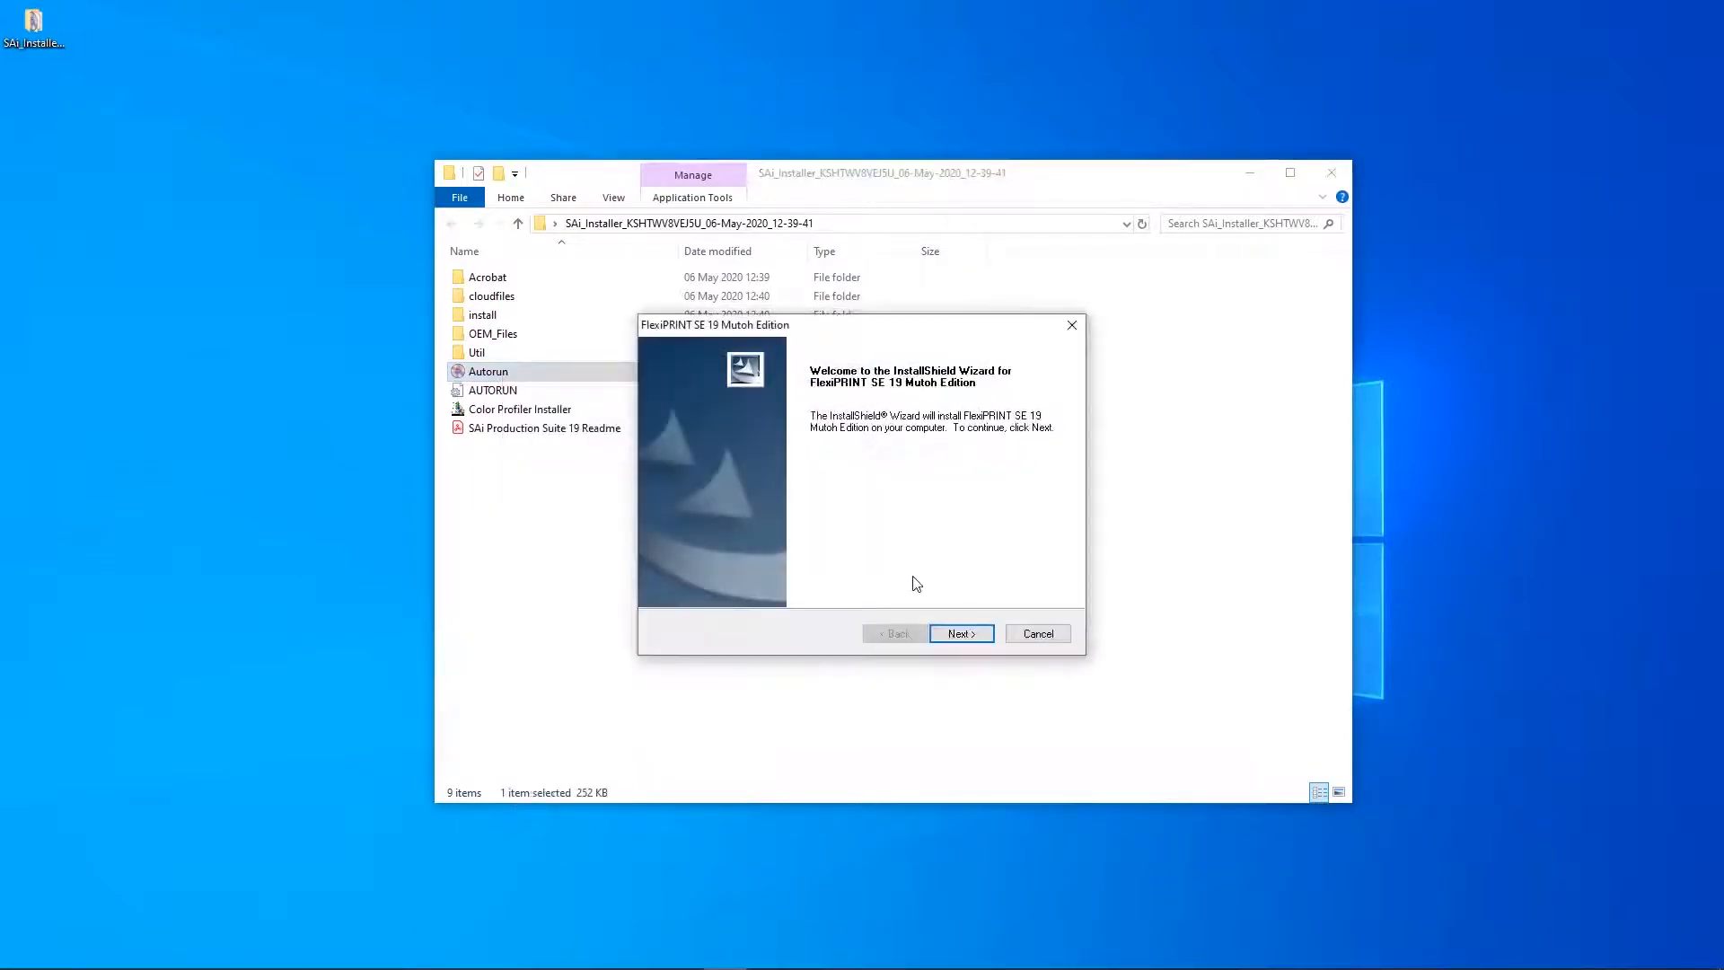
Accept the software license agreement in the FlexiPRINT SE 19 Mutoh Edition installer and continue the installation
{"action": "left_click", "coordinate": [962, 633]}
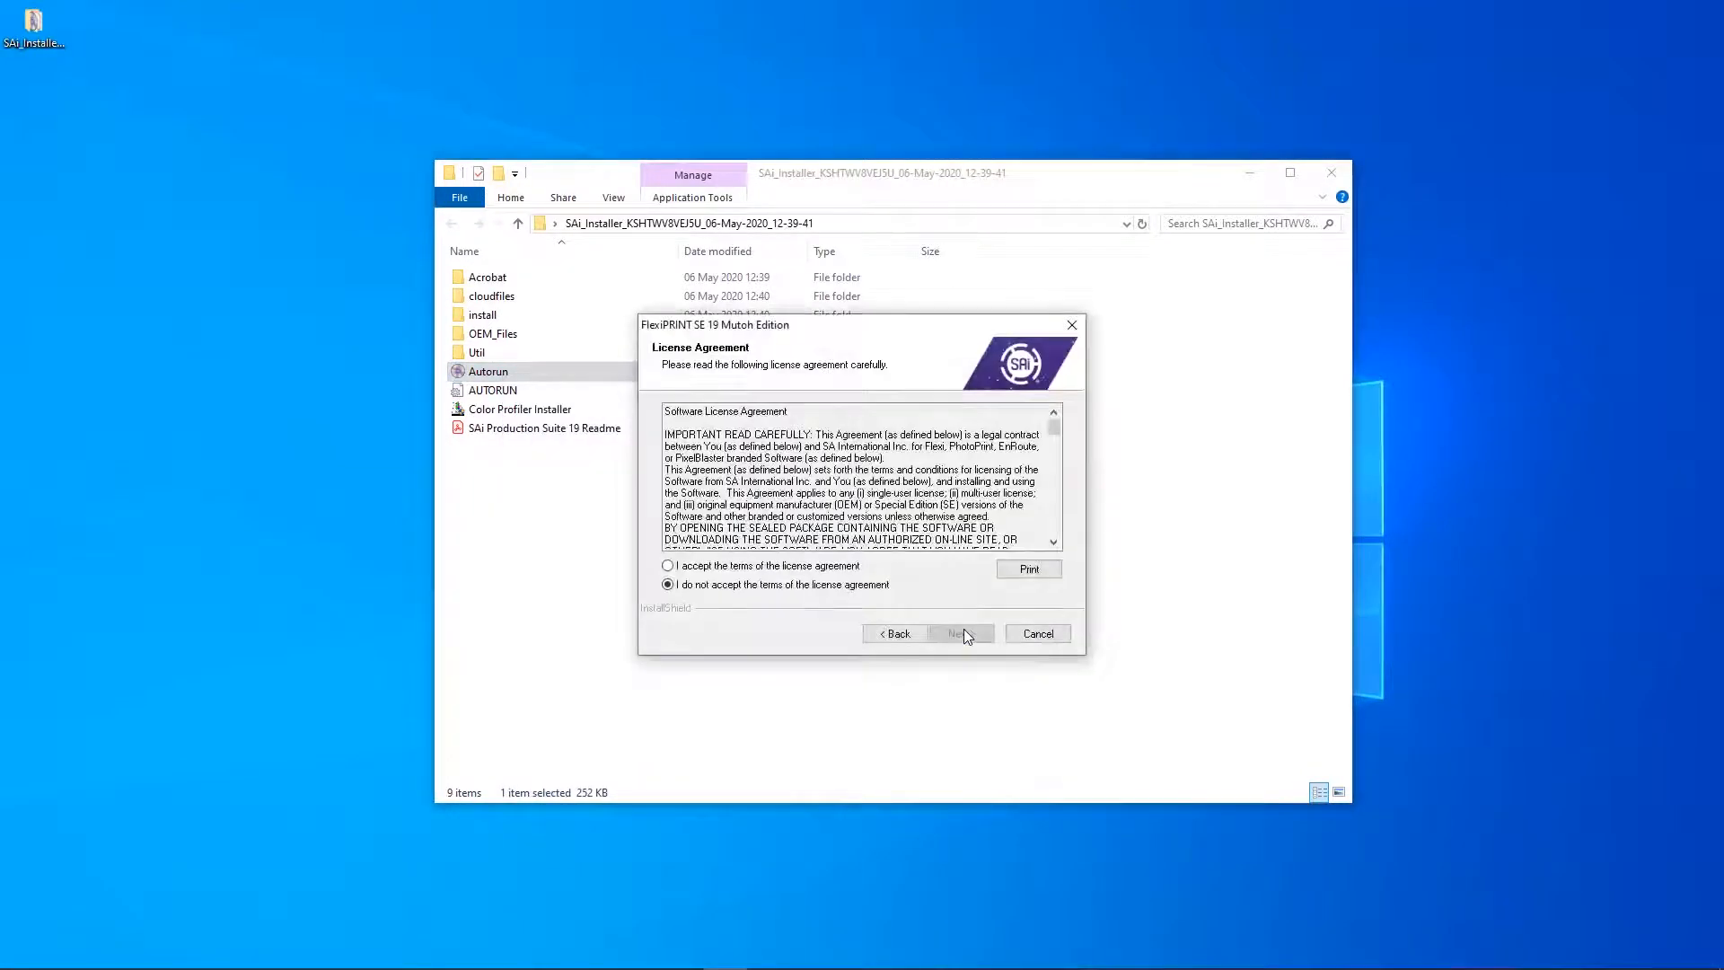
{"action": "left_click", "coordinate": [794, 568]}
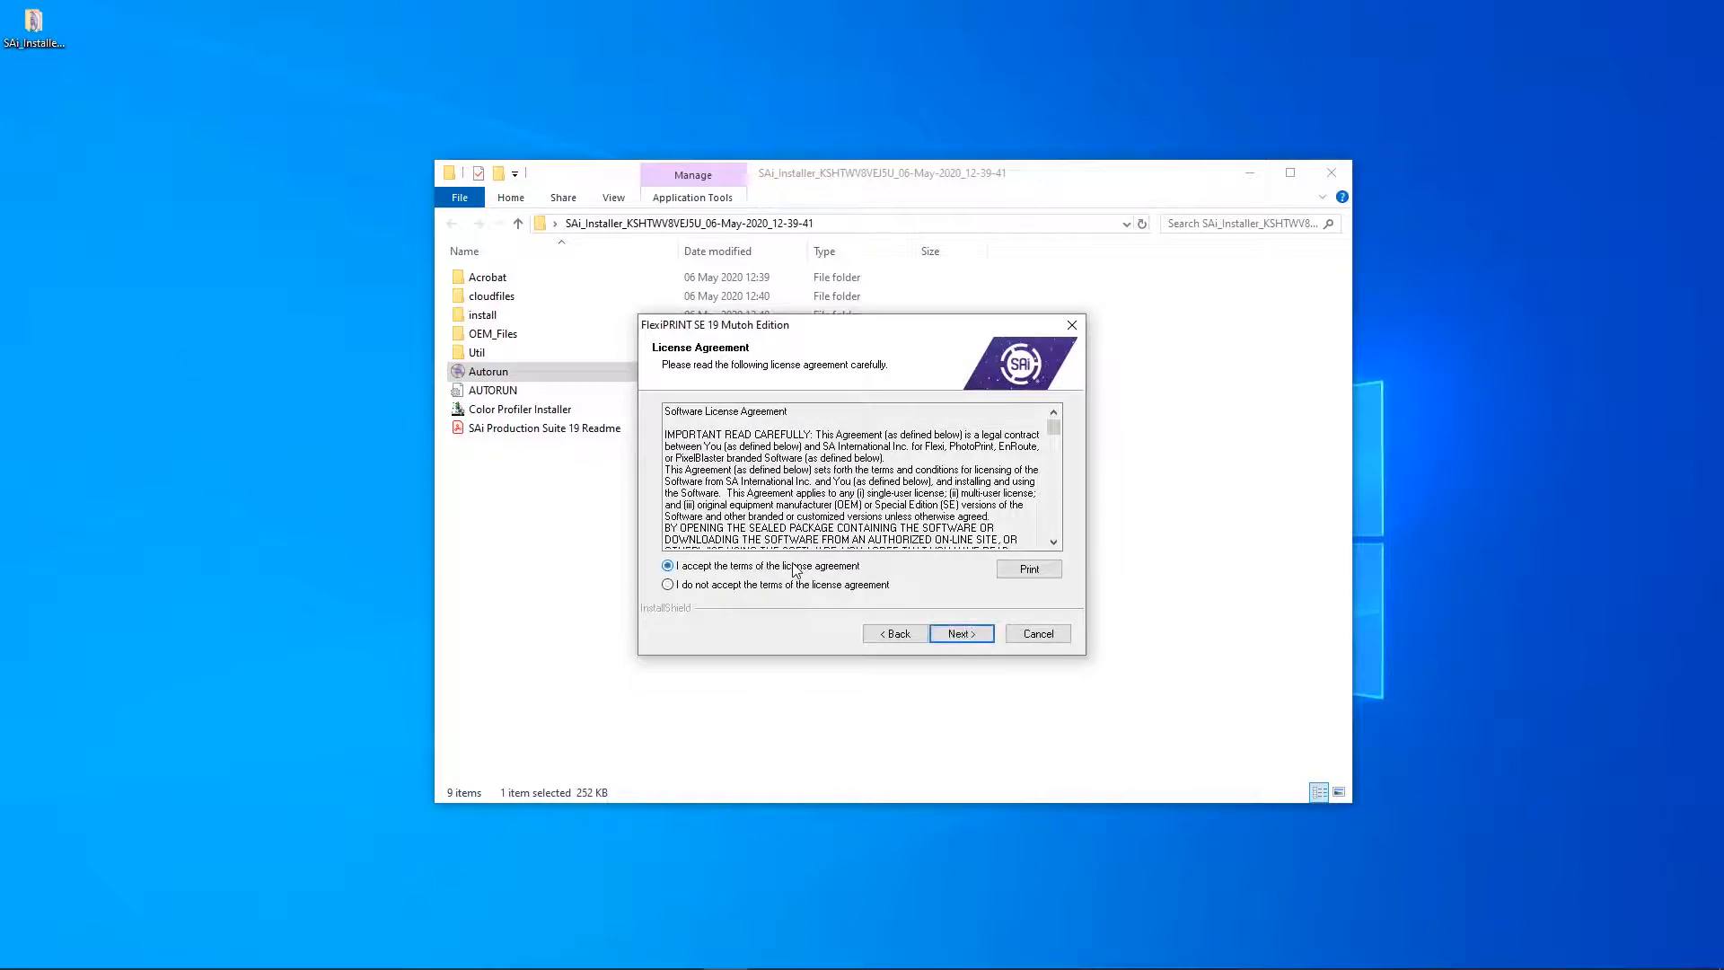
{"action": "left_click", "coordinate": [962, 633]}
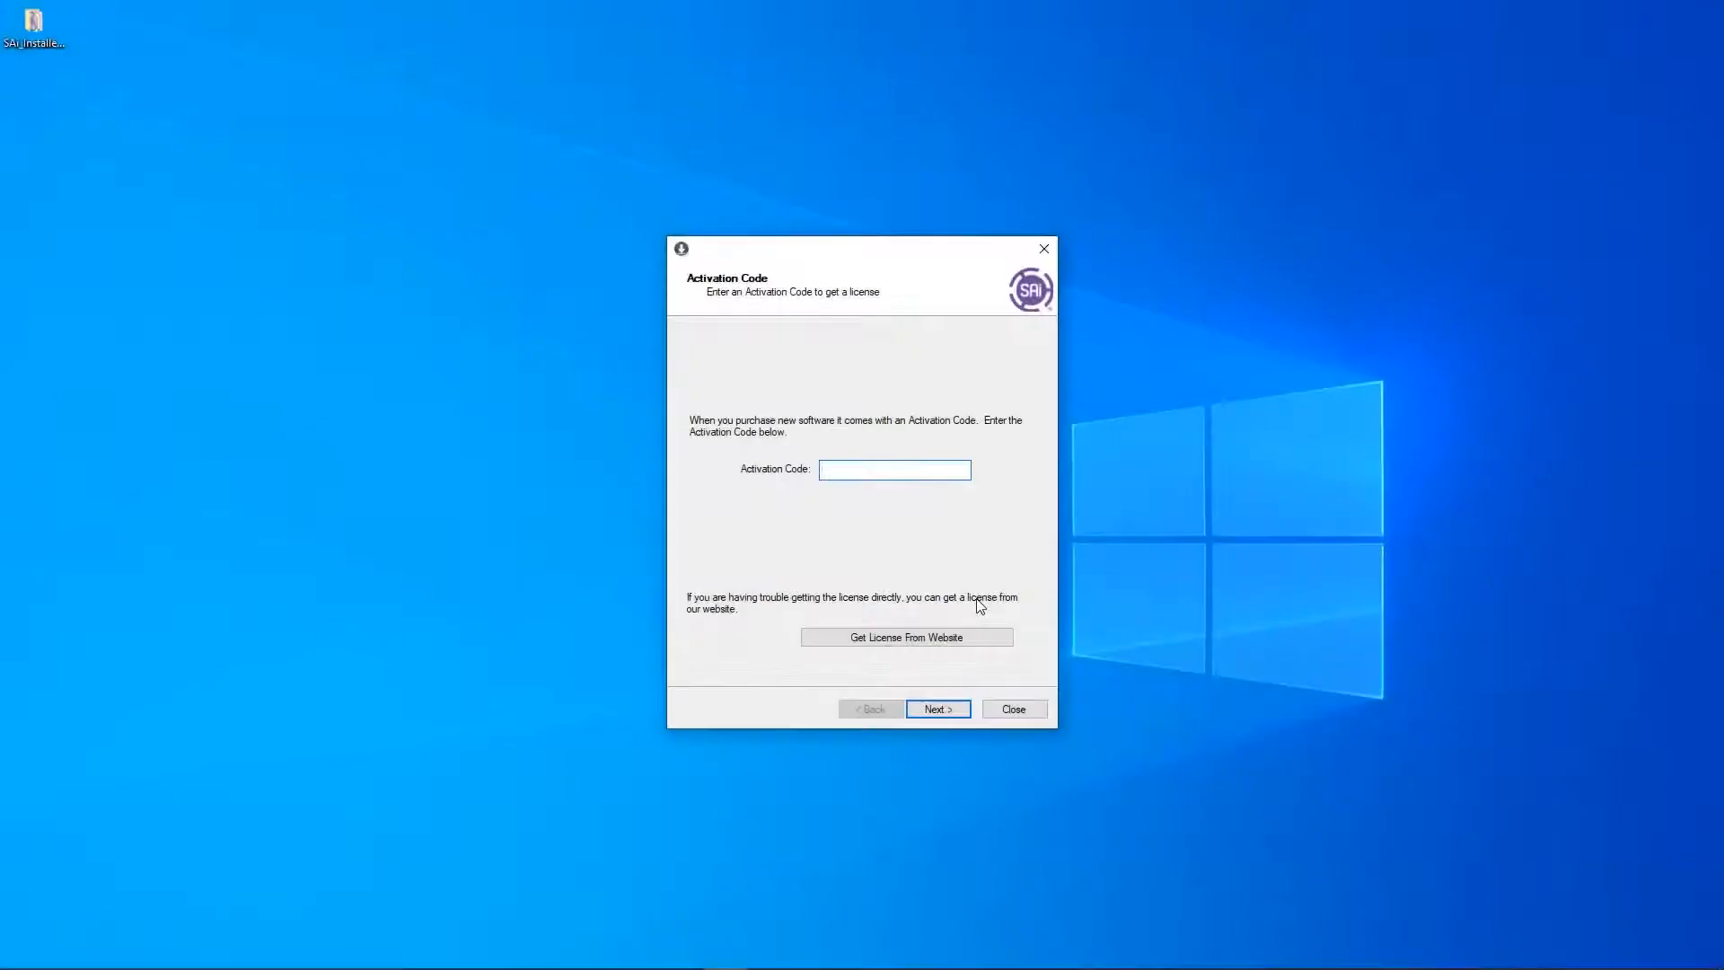
Paste the activation code into the Activation Code field and complete the licensing
{"action": "right_click", "coordinate": [876, 463]}
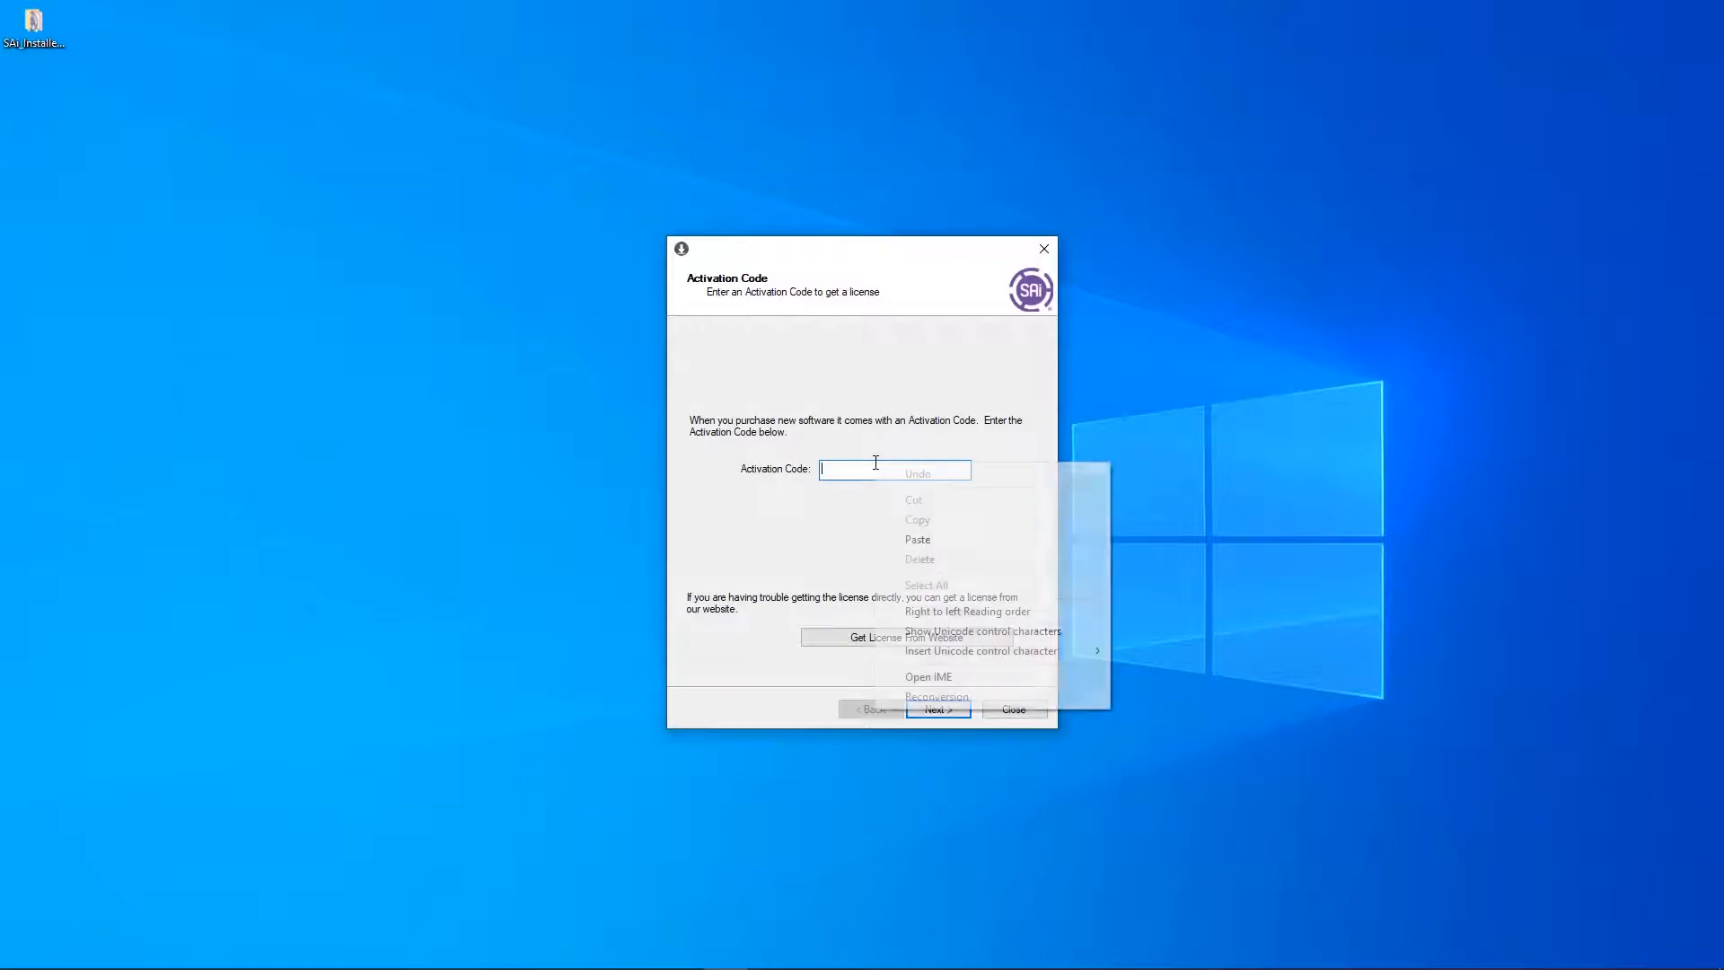
{"action": "left_click", "coordinate": [902, 538]}
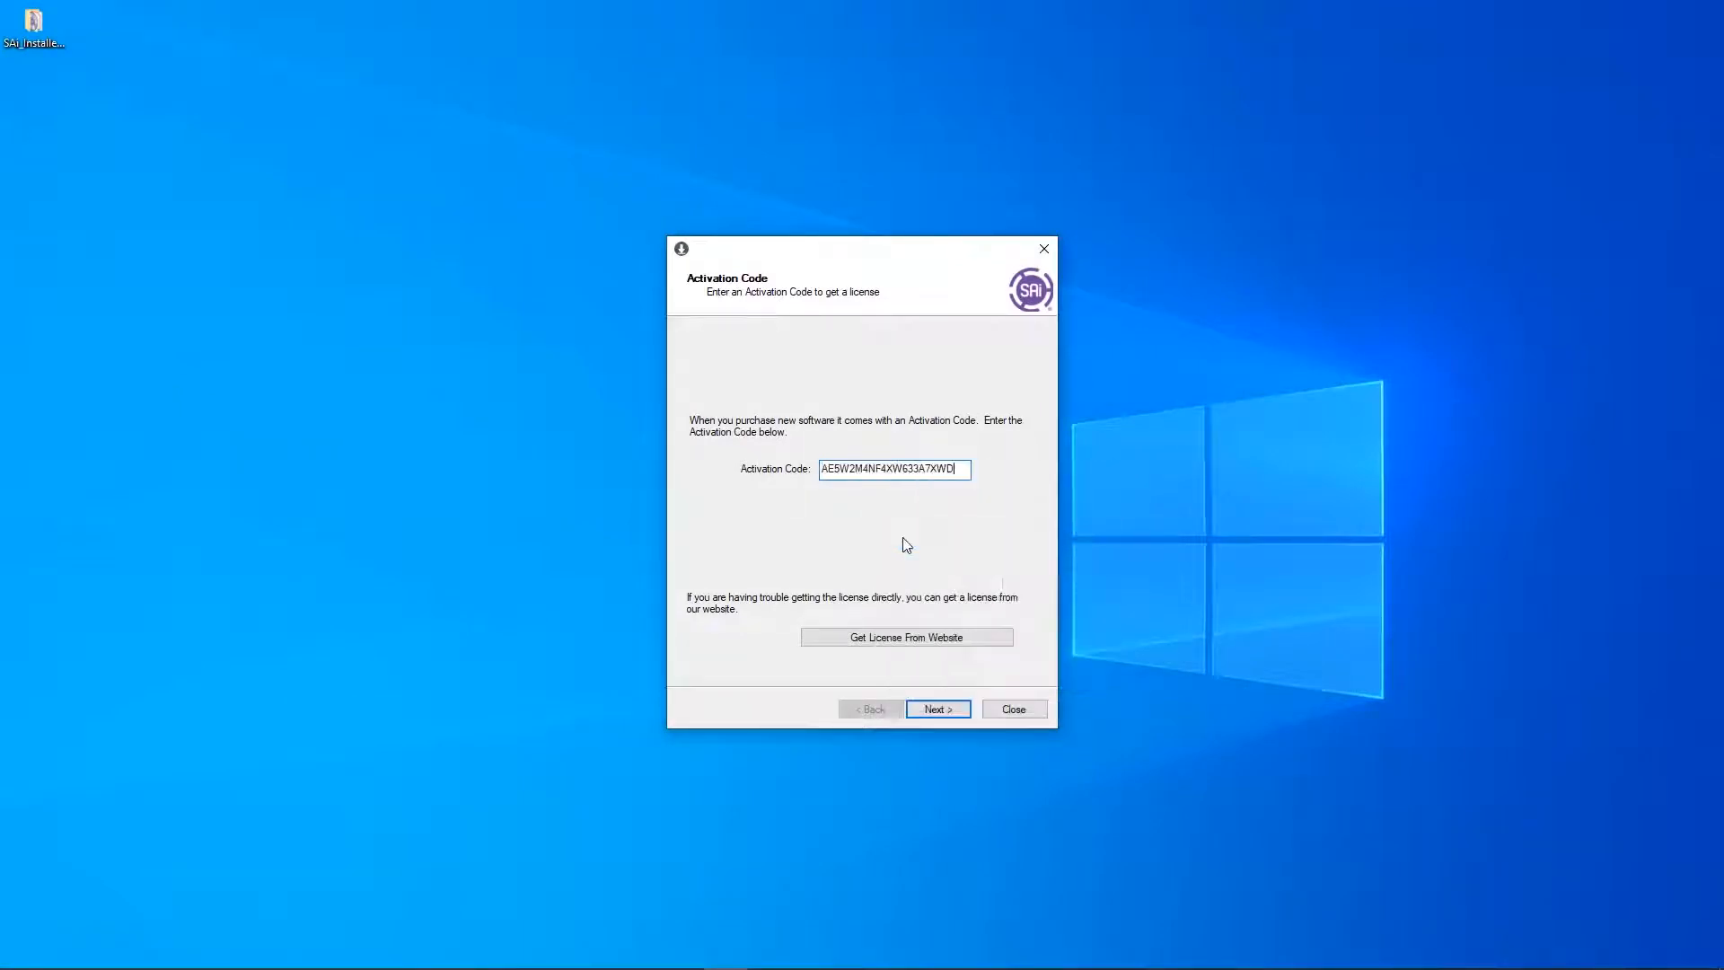
{"action": "left_click", "coordinate": [929, 713]}
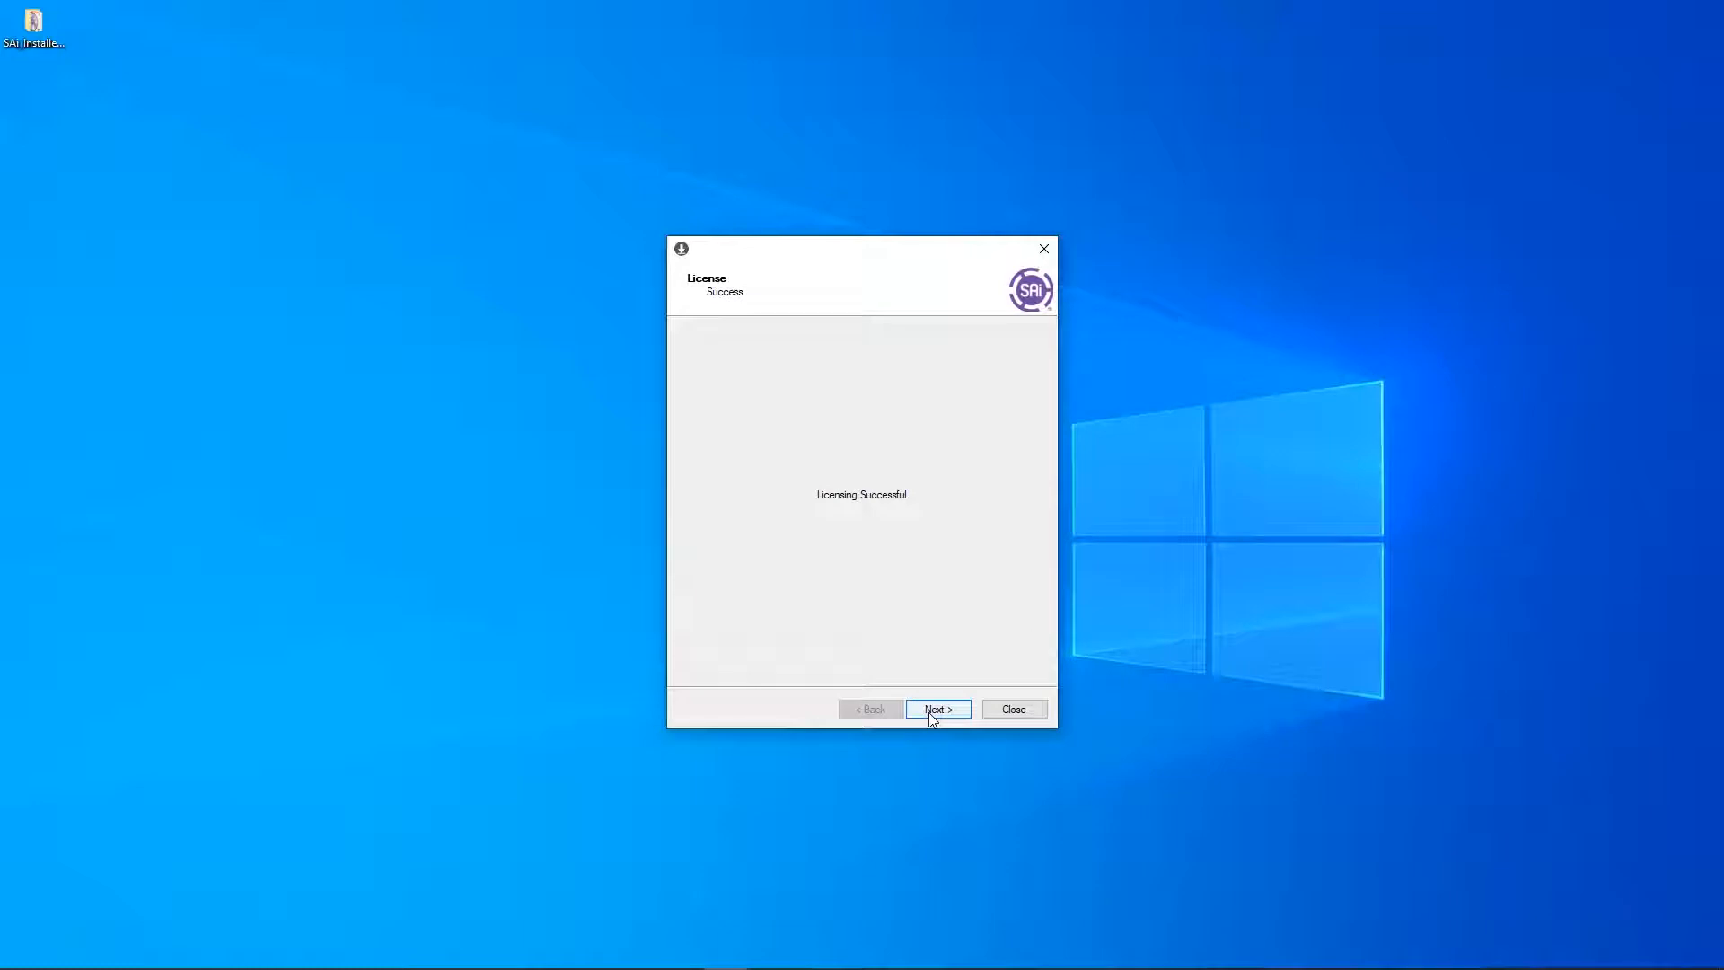
{"action": "left_click", "coordinate": [929, 713]}
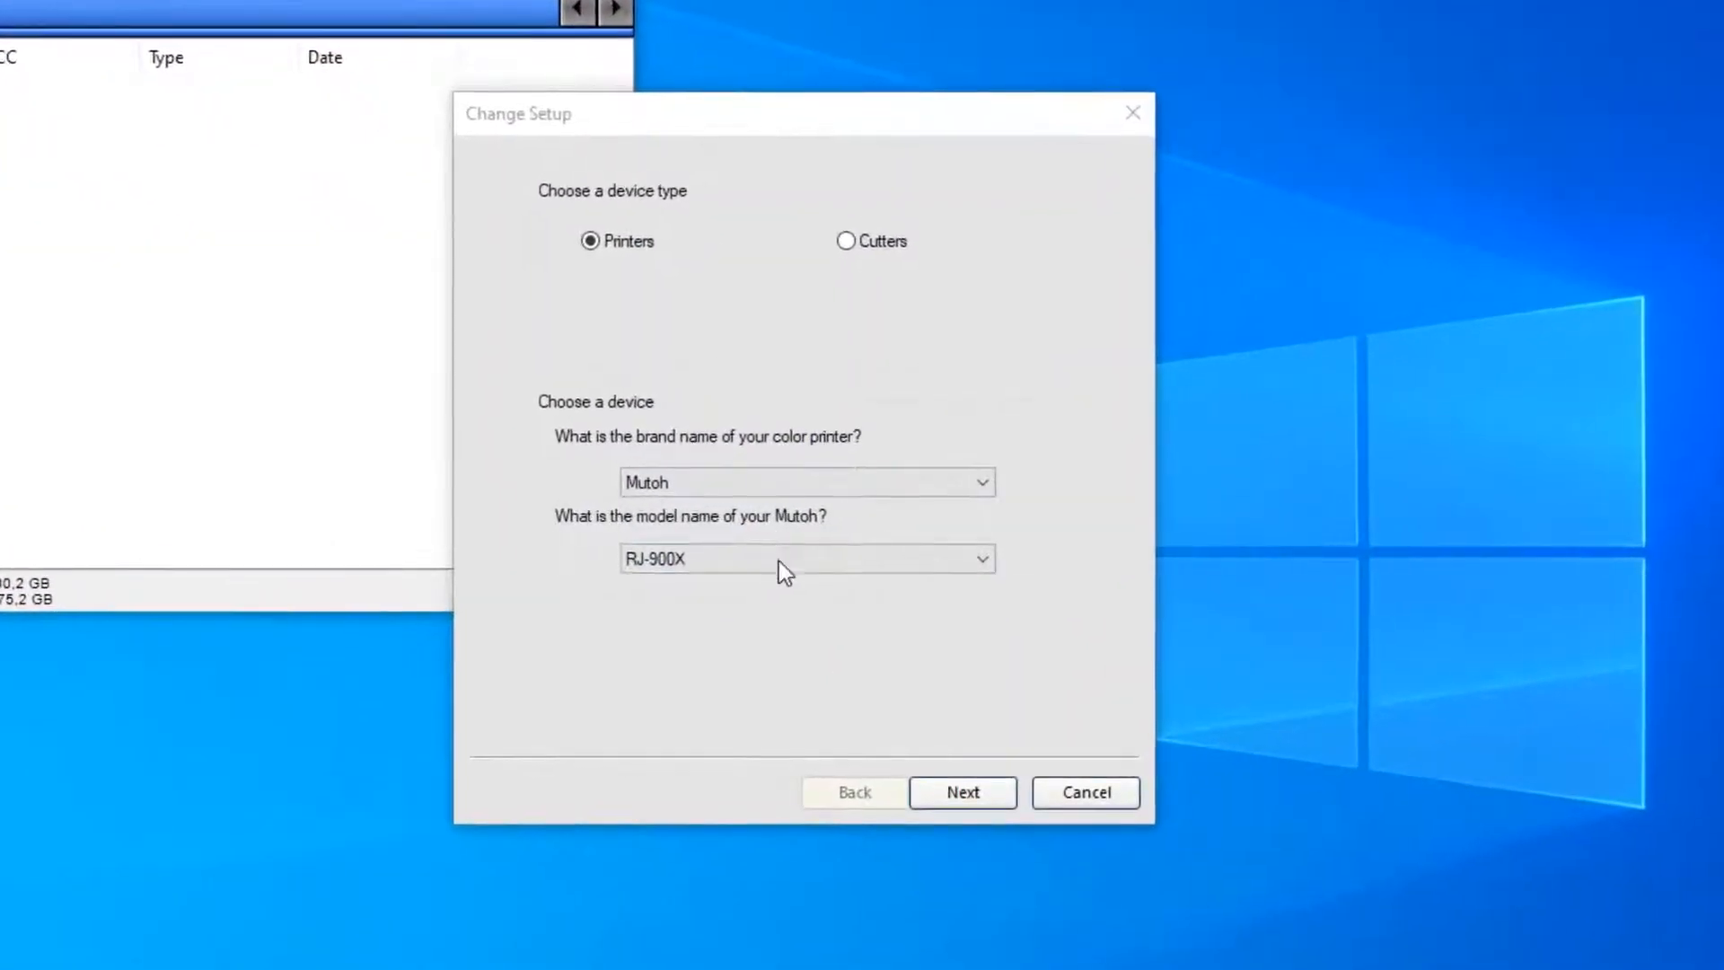
Choose the Mutoh XPJ-1641SR as the printer model for the new setup
{"action": "left_click", "coordinate": [788, 568]}
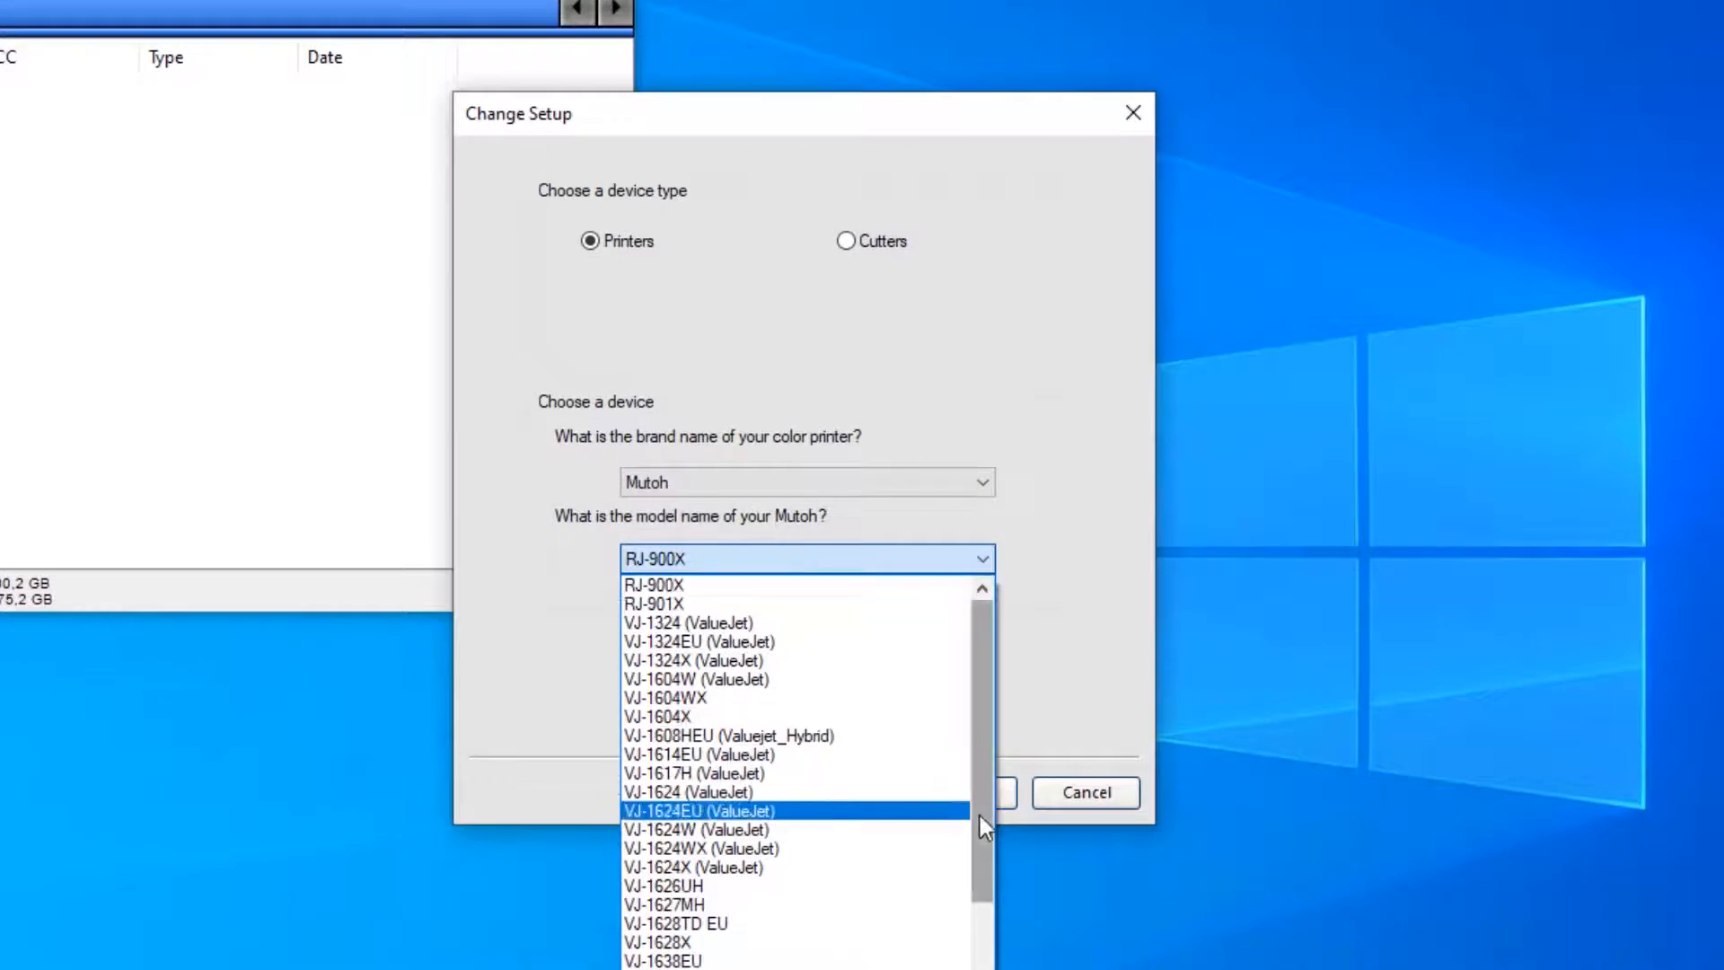
{"action": "left_click_drag", "start_coordinate": [979, 816], "coordinate": [976, 968]}
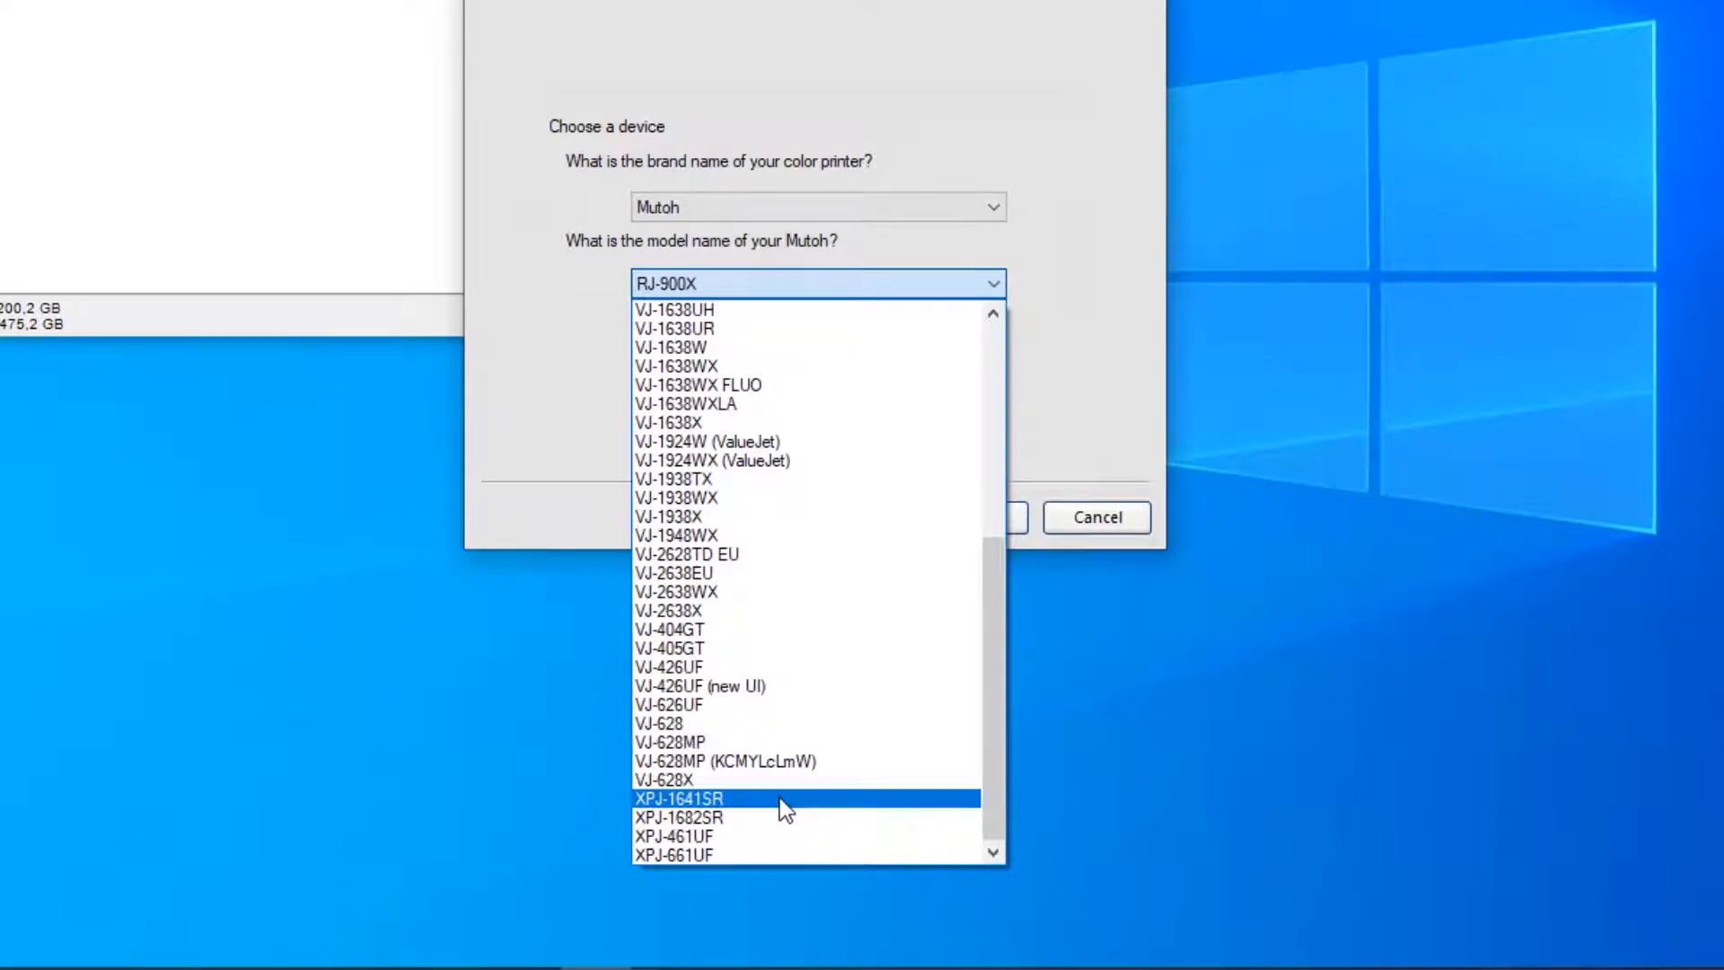
{"action": "left_click", "coordinate": [780, 798]}
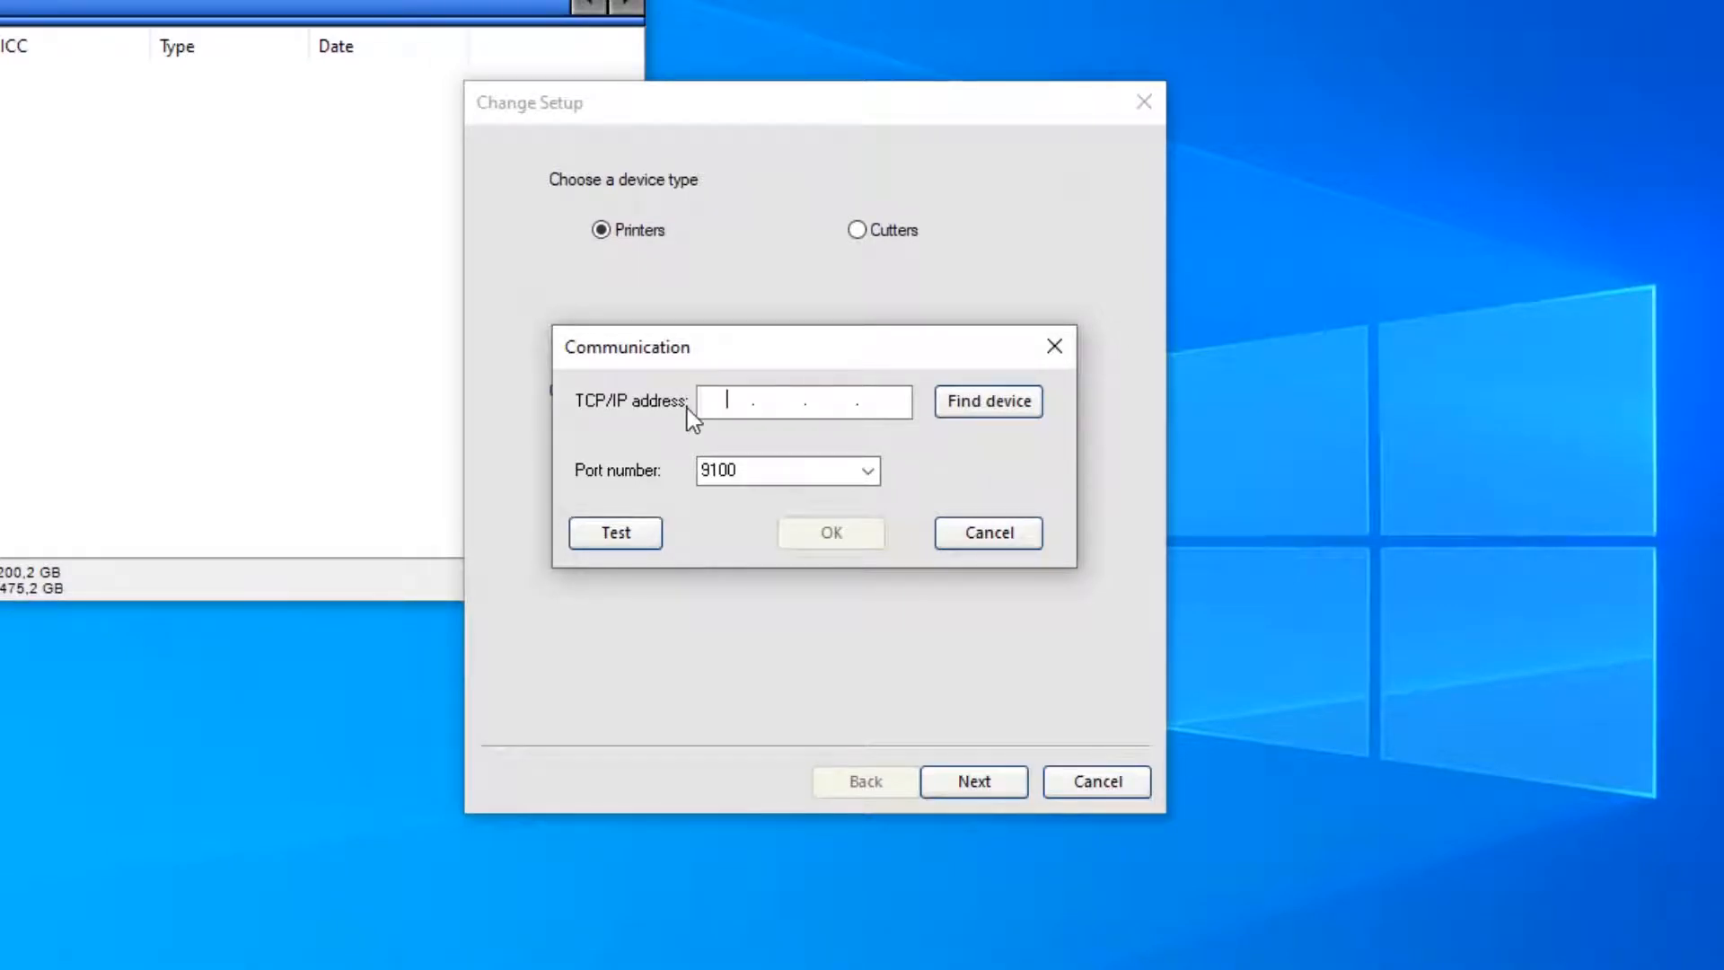
Set the printer's TCP/IP address to 192.168.1.180 and finish the XPJ-1641SR setup
{"action": "type", "text": "92.16"}
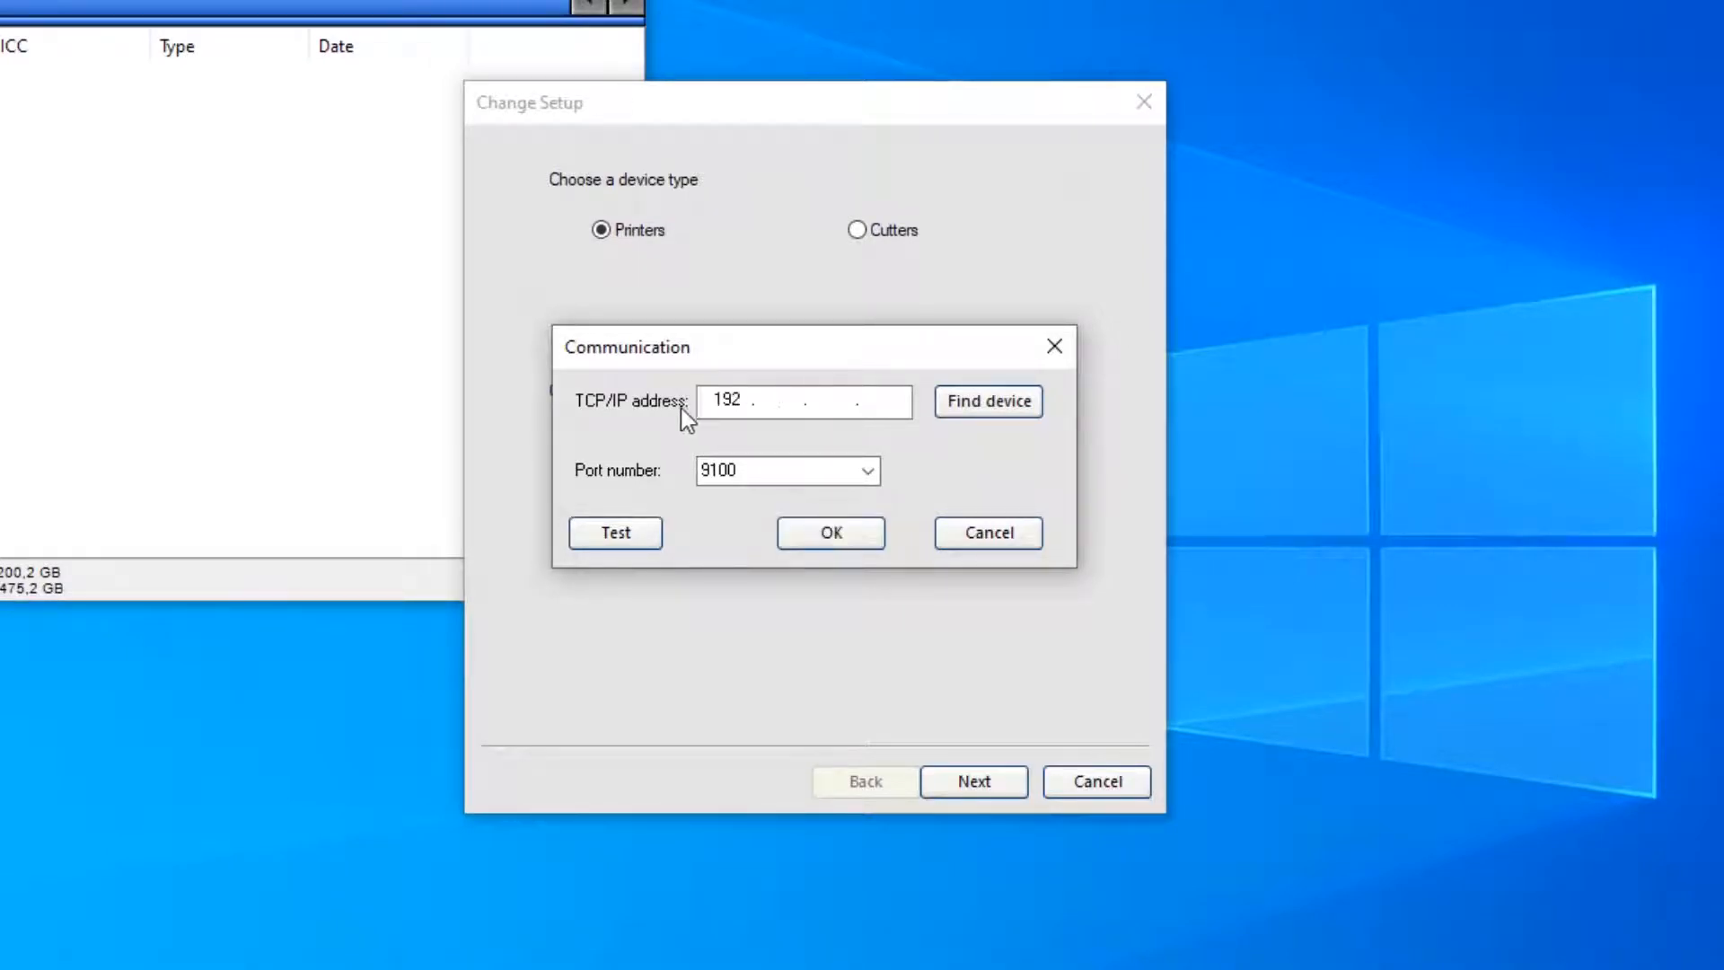
{"action": "type", "text": "8.001.180"}
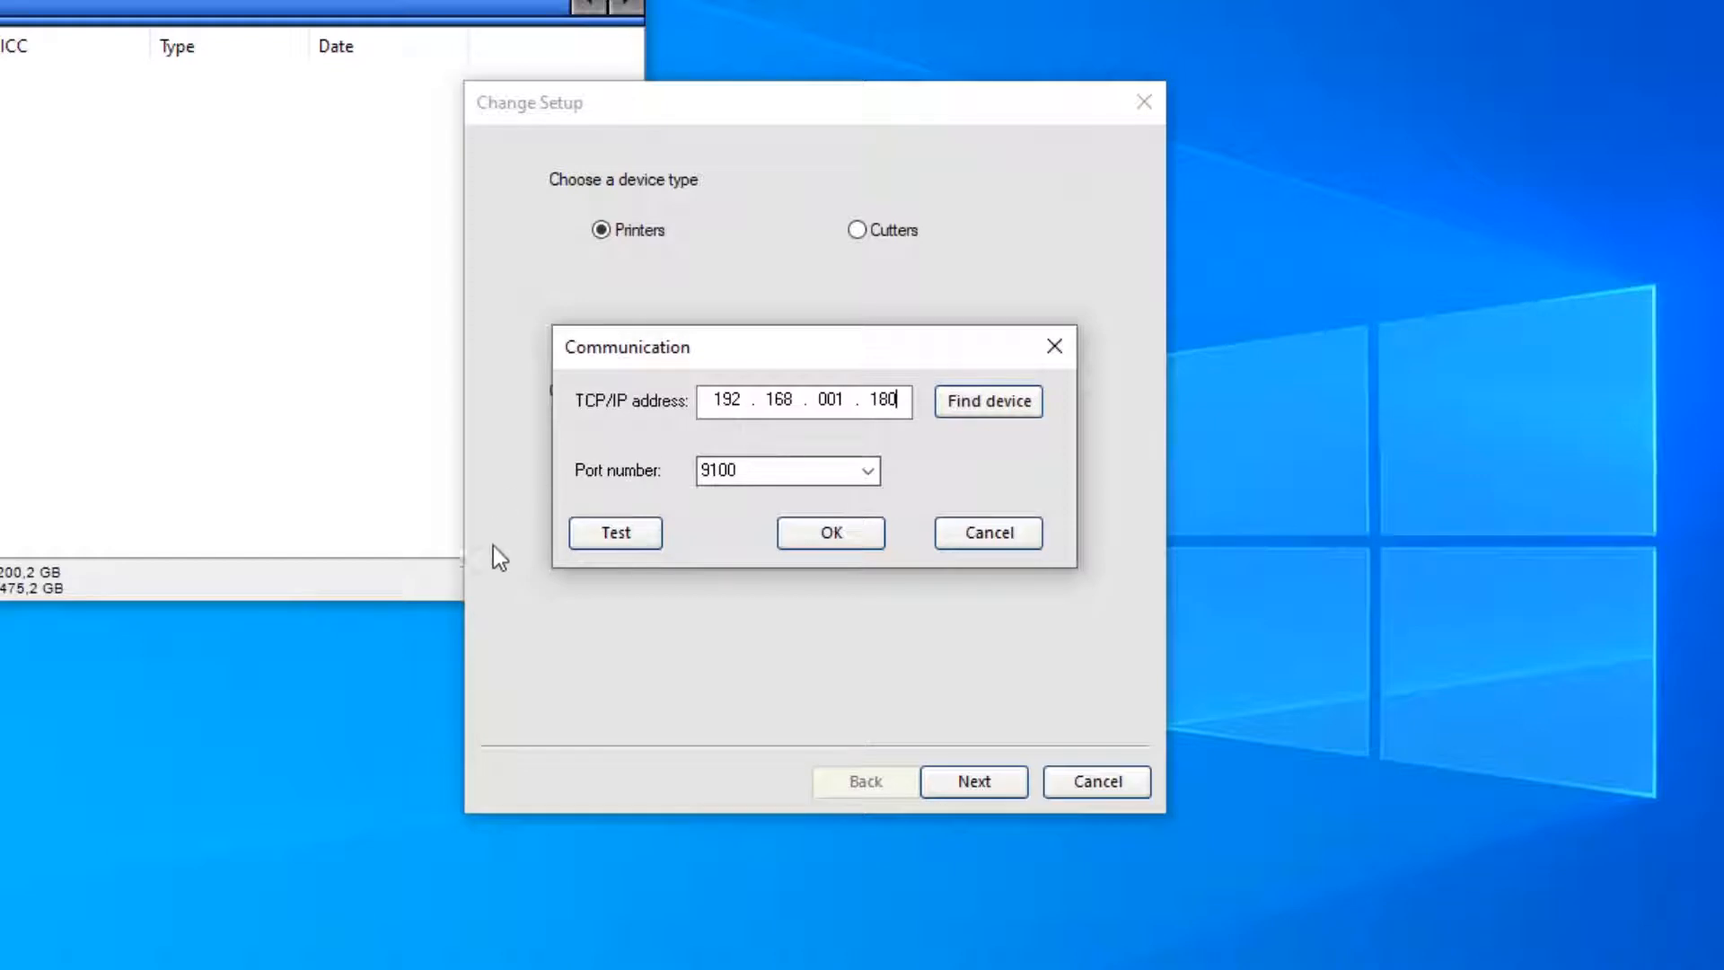
{"action": "left_click", "coordinate": [856, 530]}
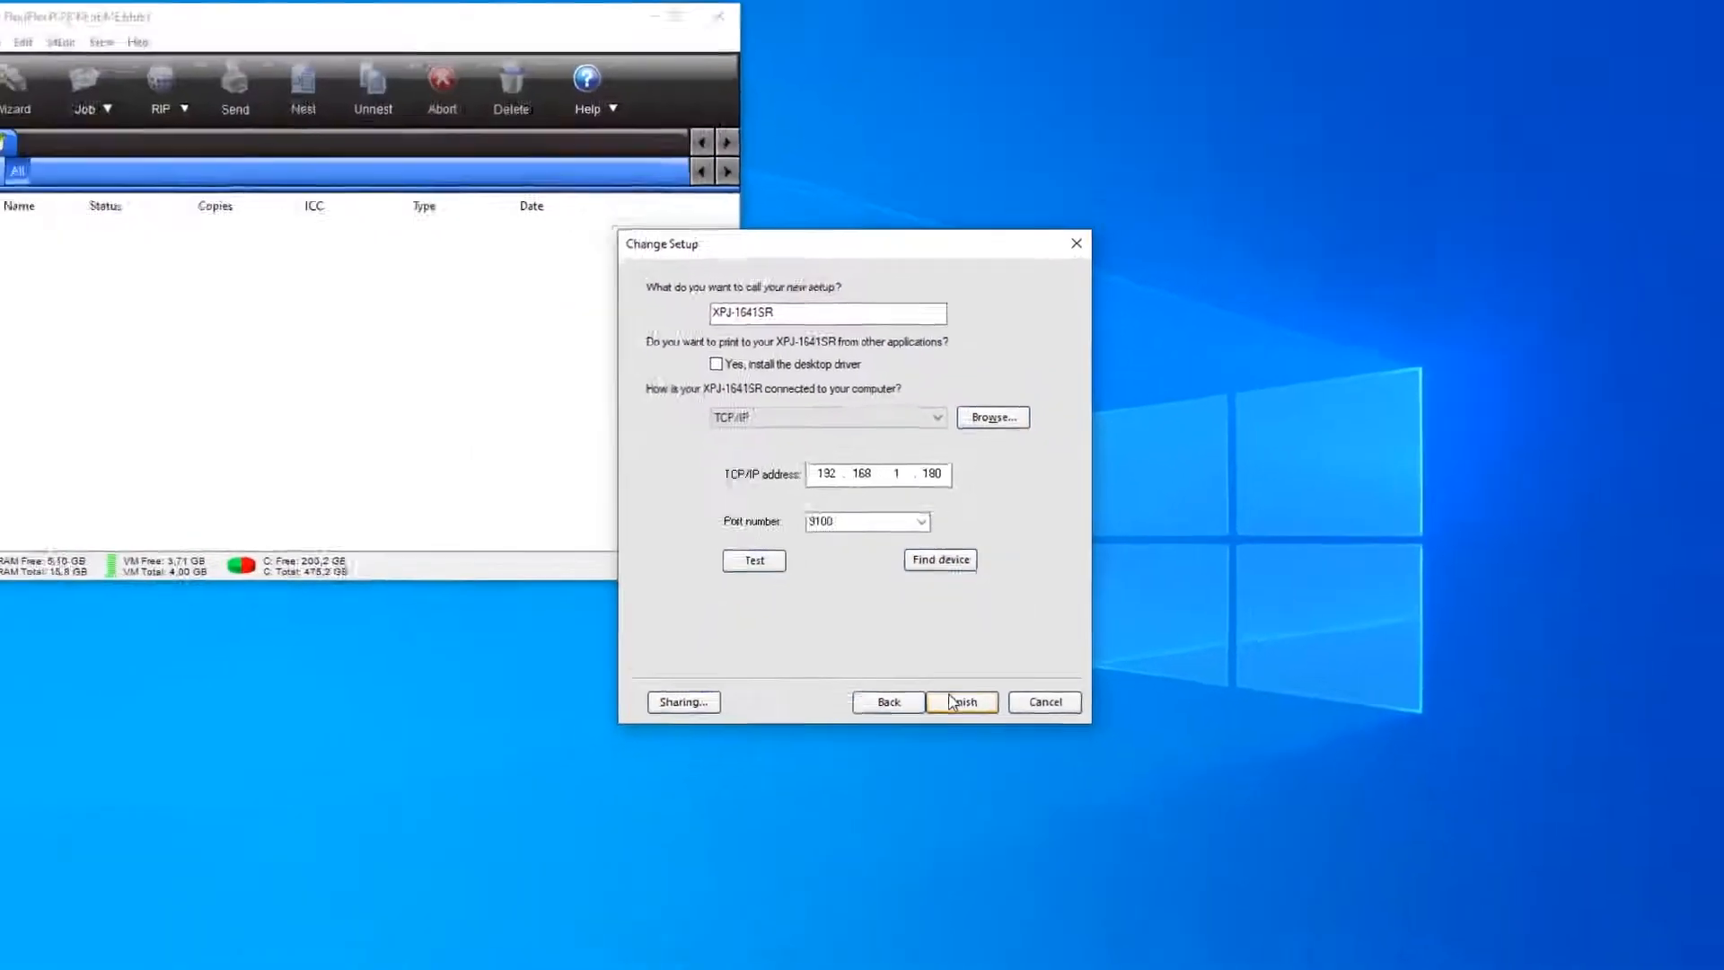
{"action": "left_click", "coordinate": [956, 701]}
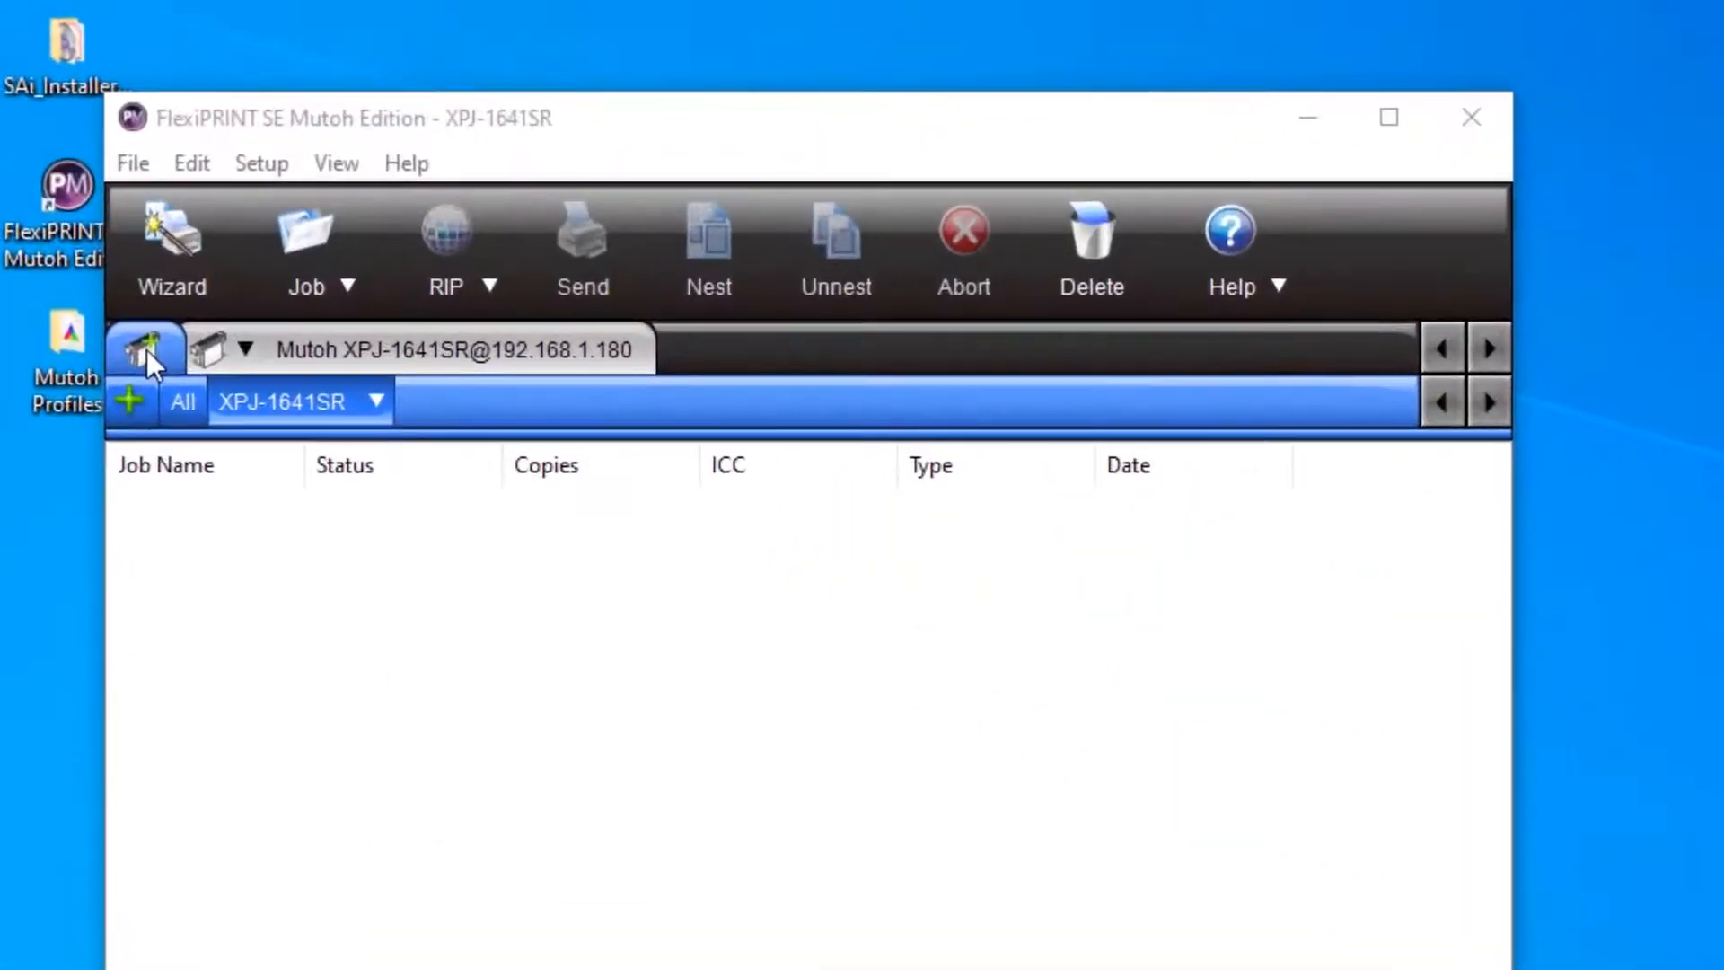
Start a new device setup for a cutter and choose the Mutoh ValueCut VC2-1300 model
{"action": "left_click", "coordinate": [147, 348]}
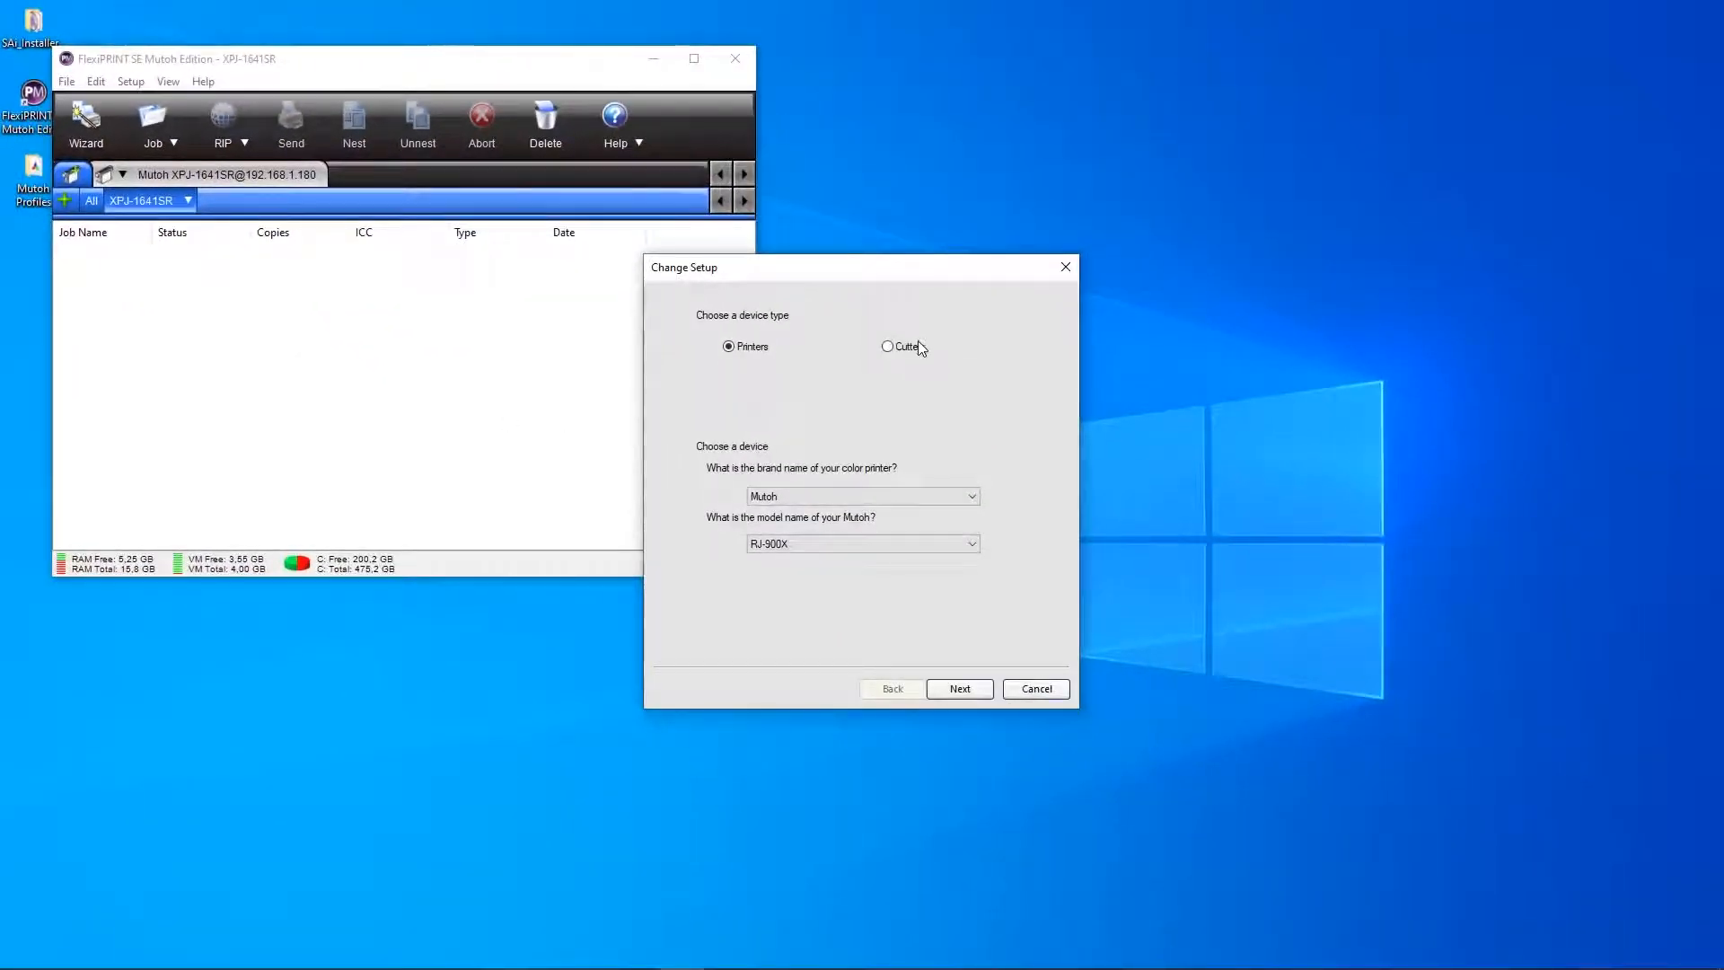
{"action": "left_click", "coordinate": [1164, 440]}
{"action": "left_click", "coordinate": [923, 281]}
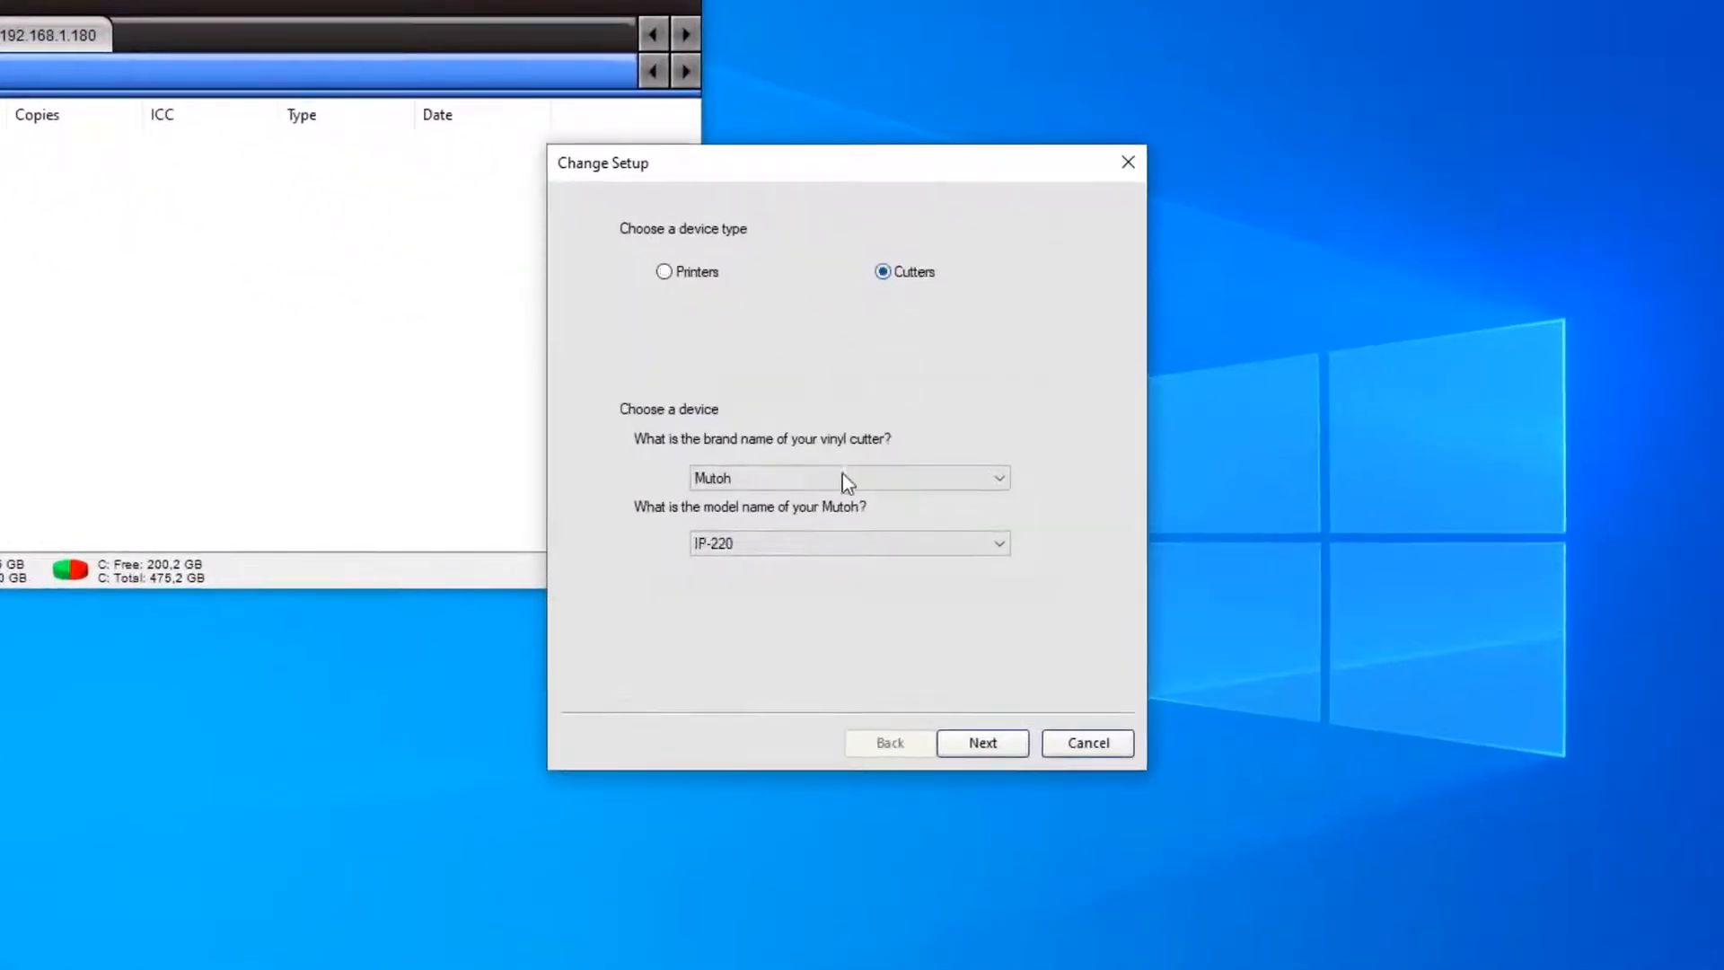
{"action": "left_click", "coordinate": [835, 545]}
{"action": "scroll", "coordinate": [875, 738], "scroll_direction": "down", "scroll_amount": 3}
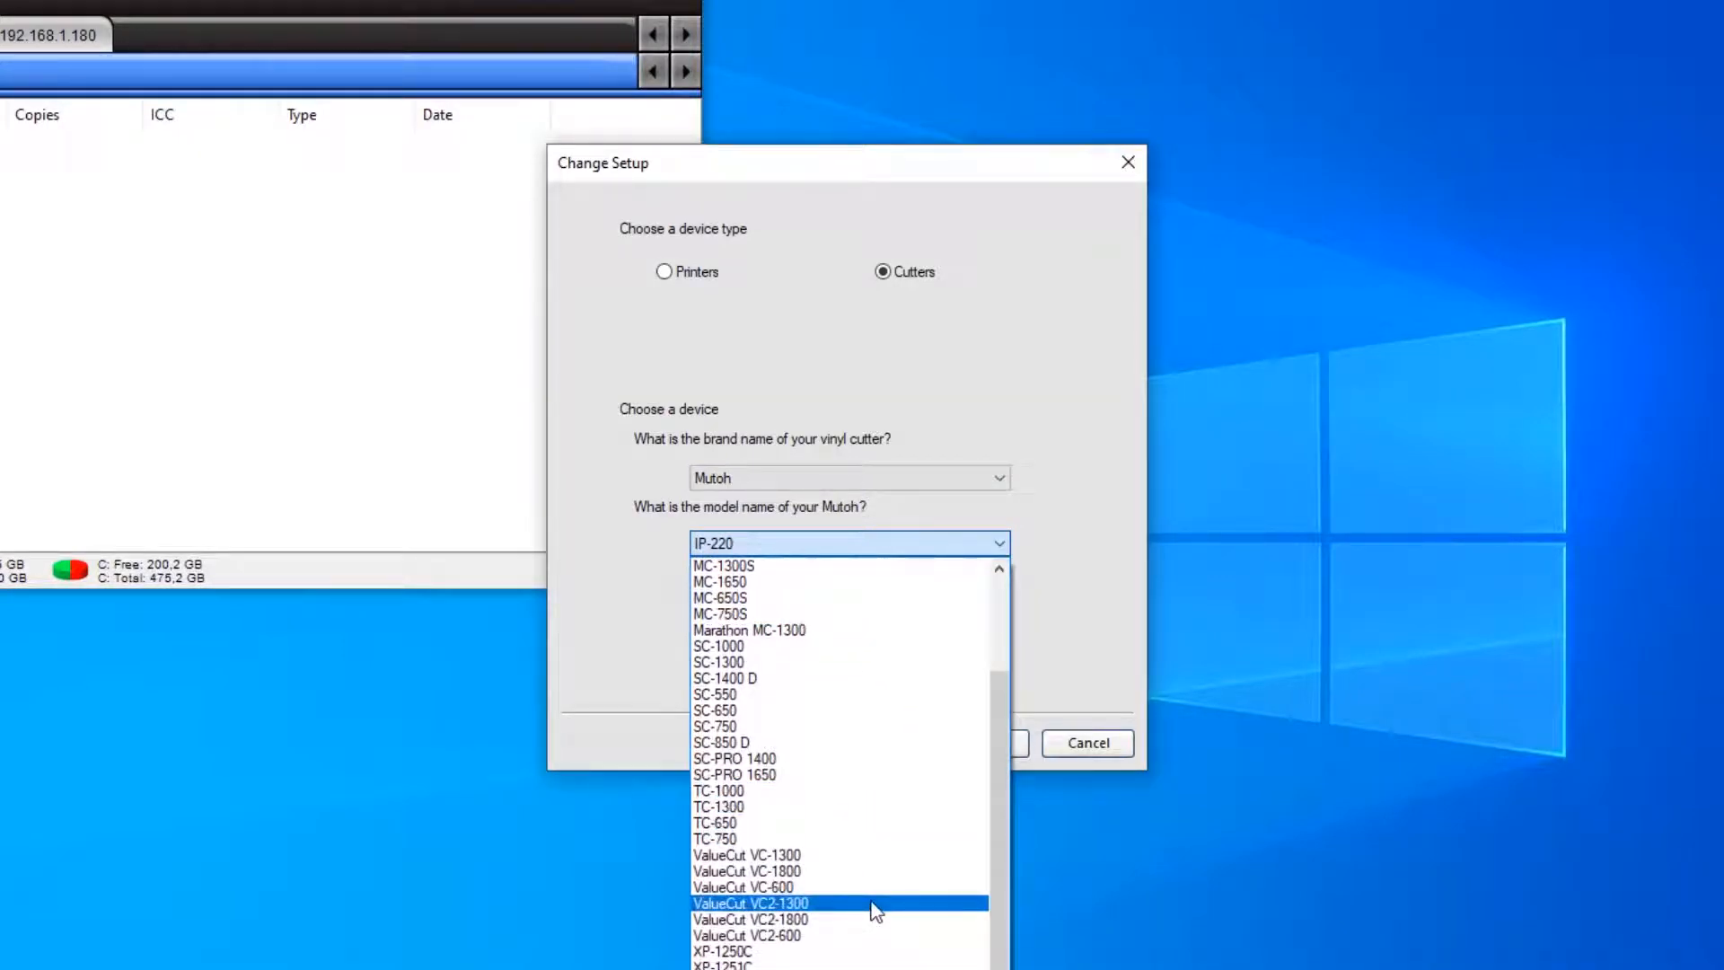
{"action": "left_click", "coordinate": [871, 903]}
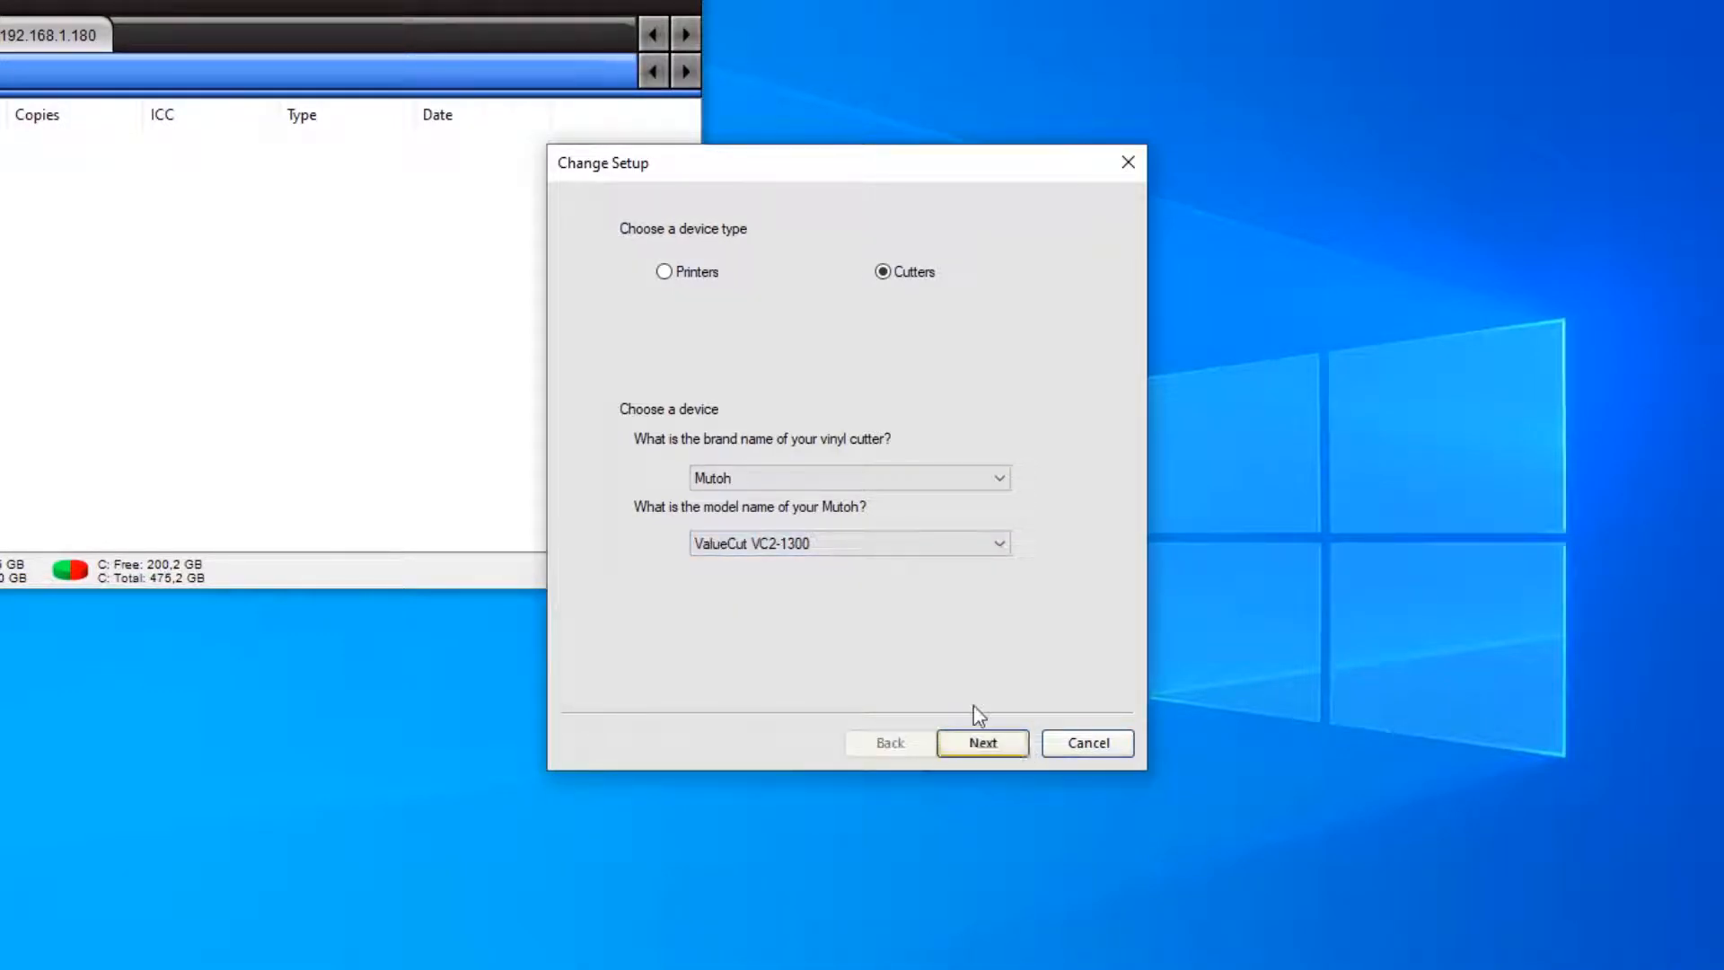
{"action": "left_click", "coordinate": [977, 736]}
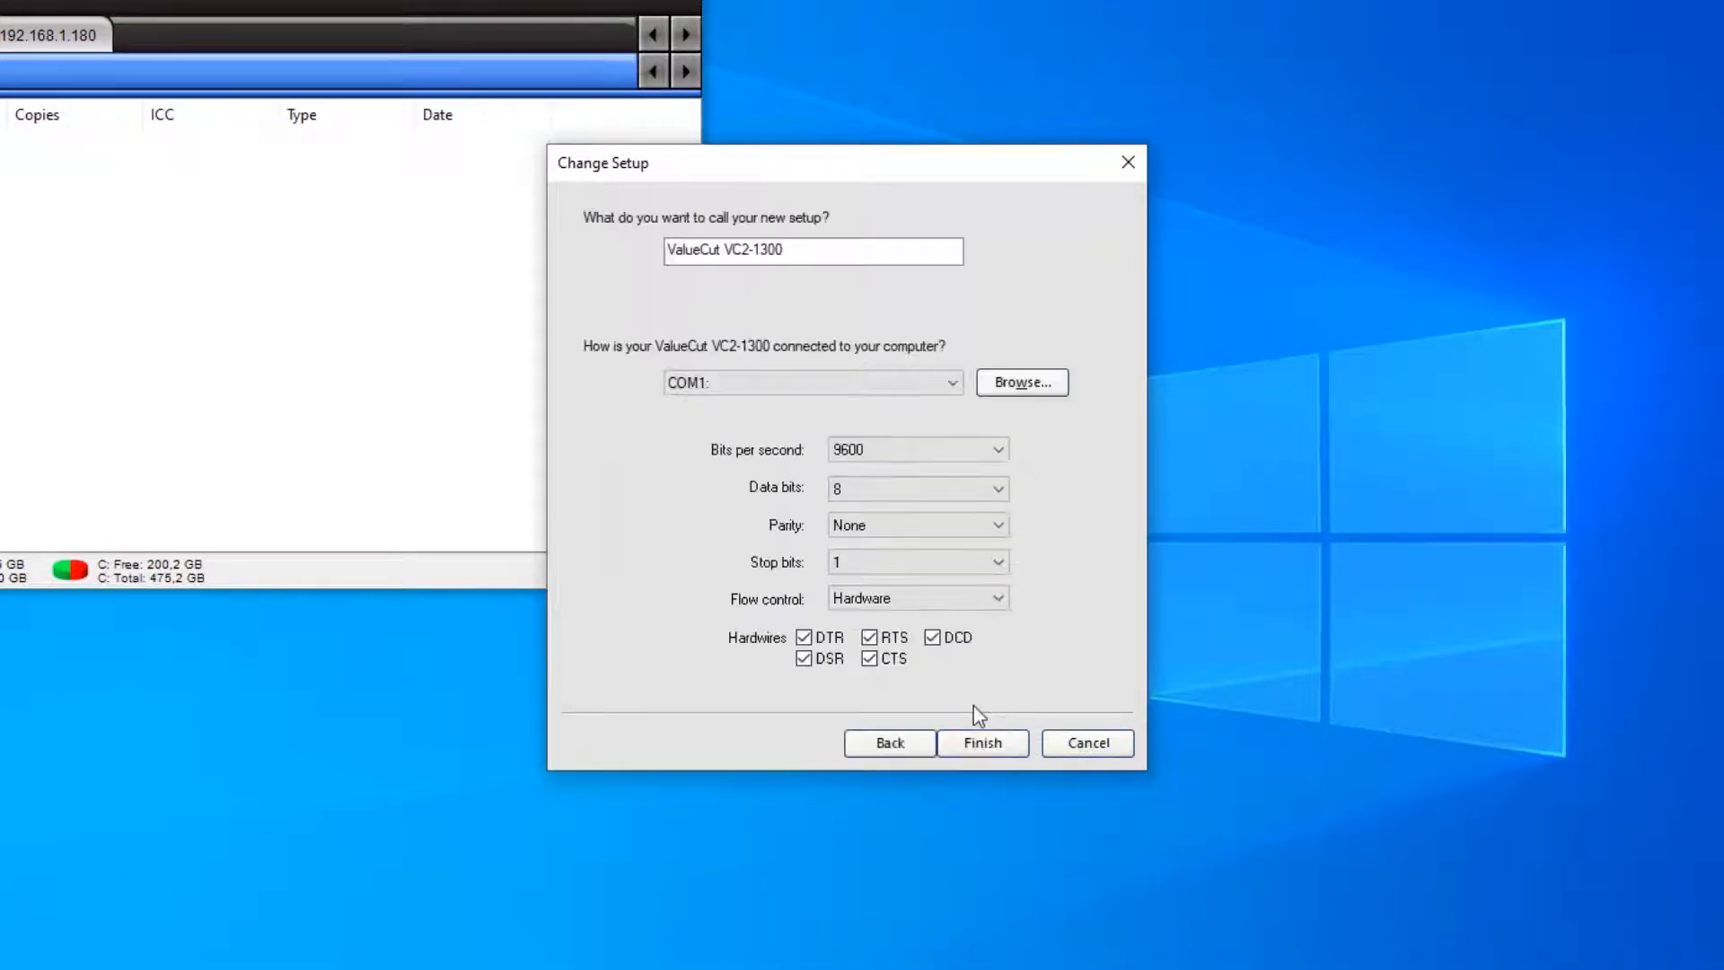
Connect the ValueCut VC2-1300 over TCP/IP at address 192.168.1.175 and finish its setup
{"action": "left_click", "coordinate": [855, 386]}
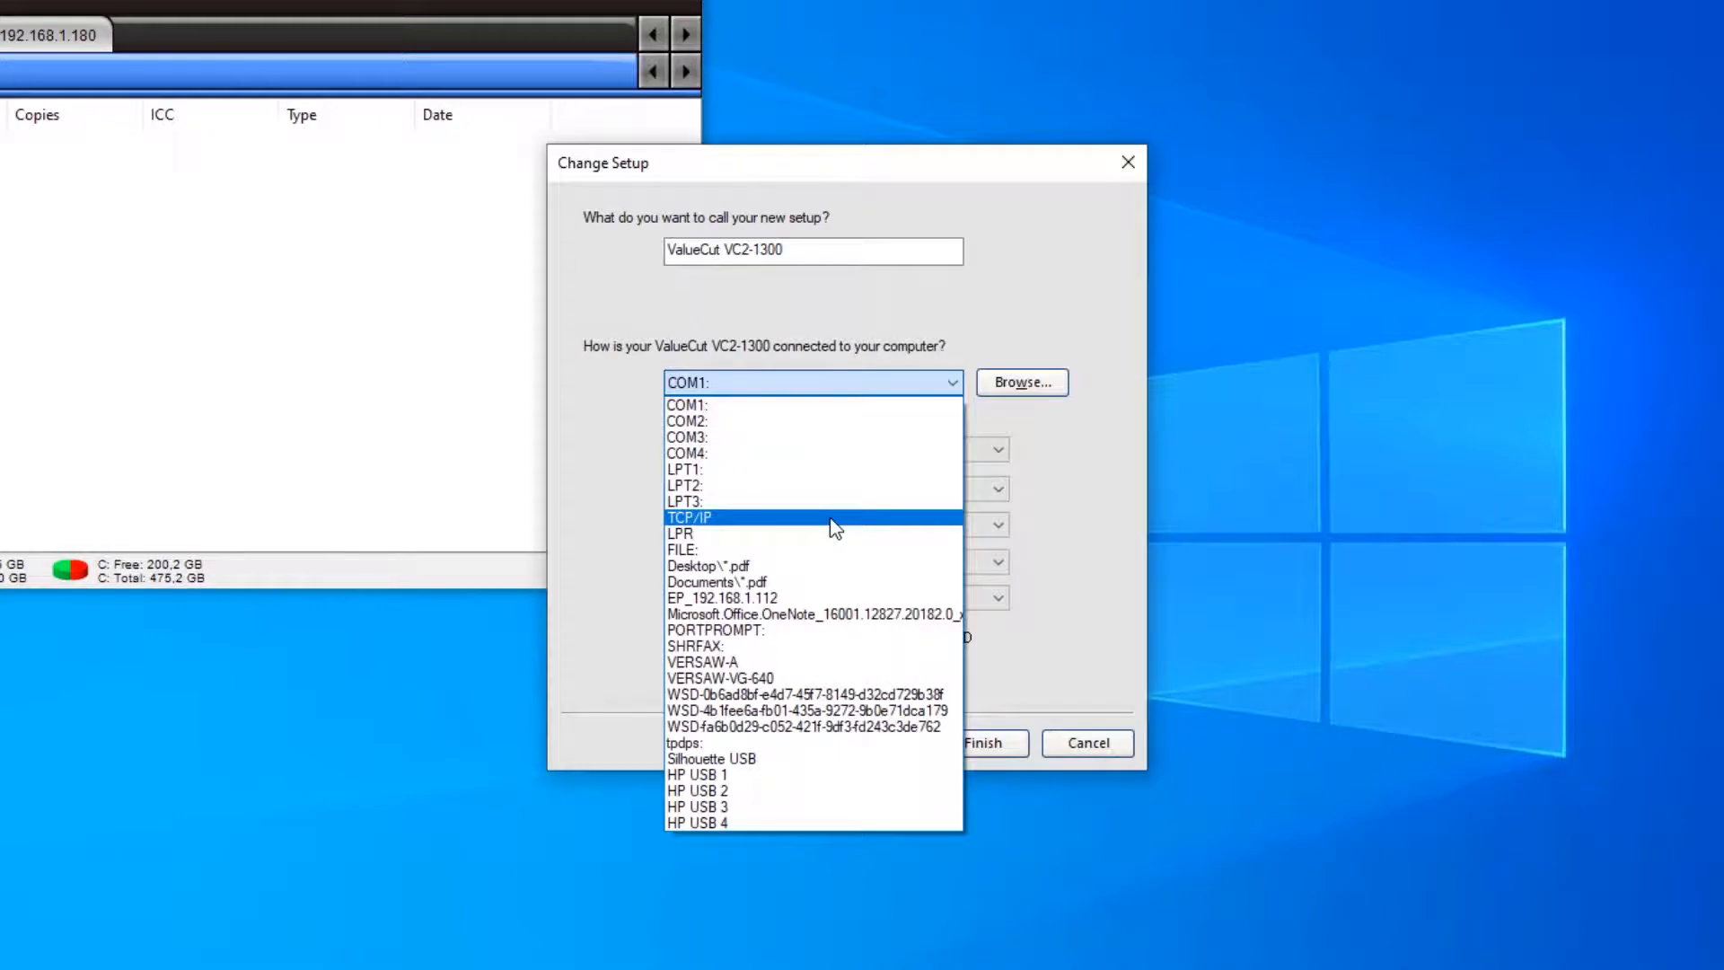
{"action": "left_click", "coordinate": [831, 519]}
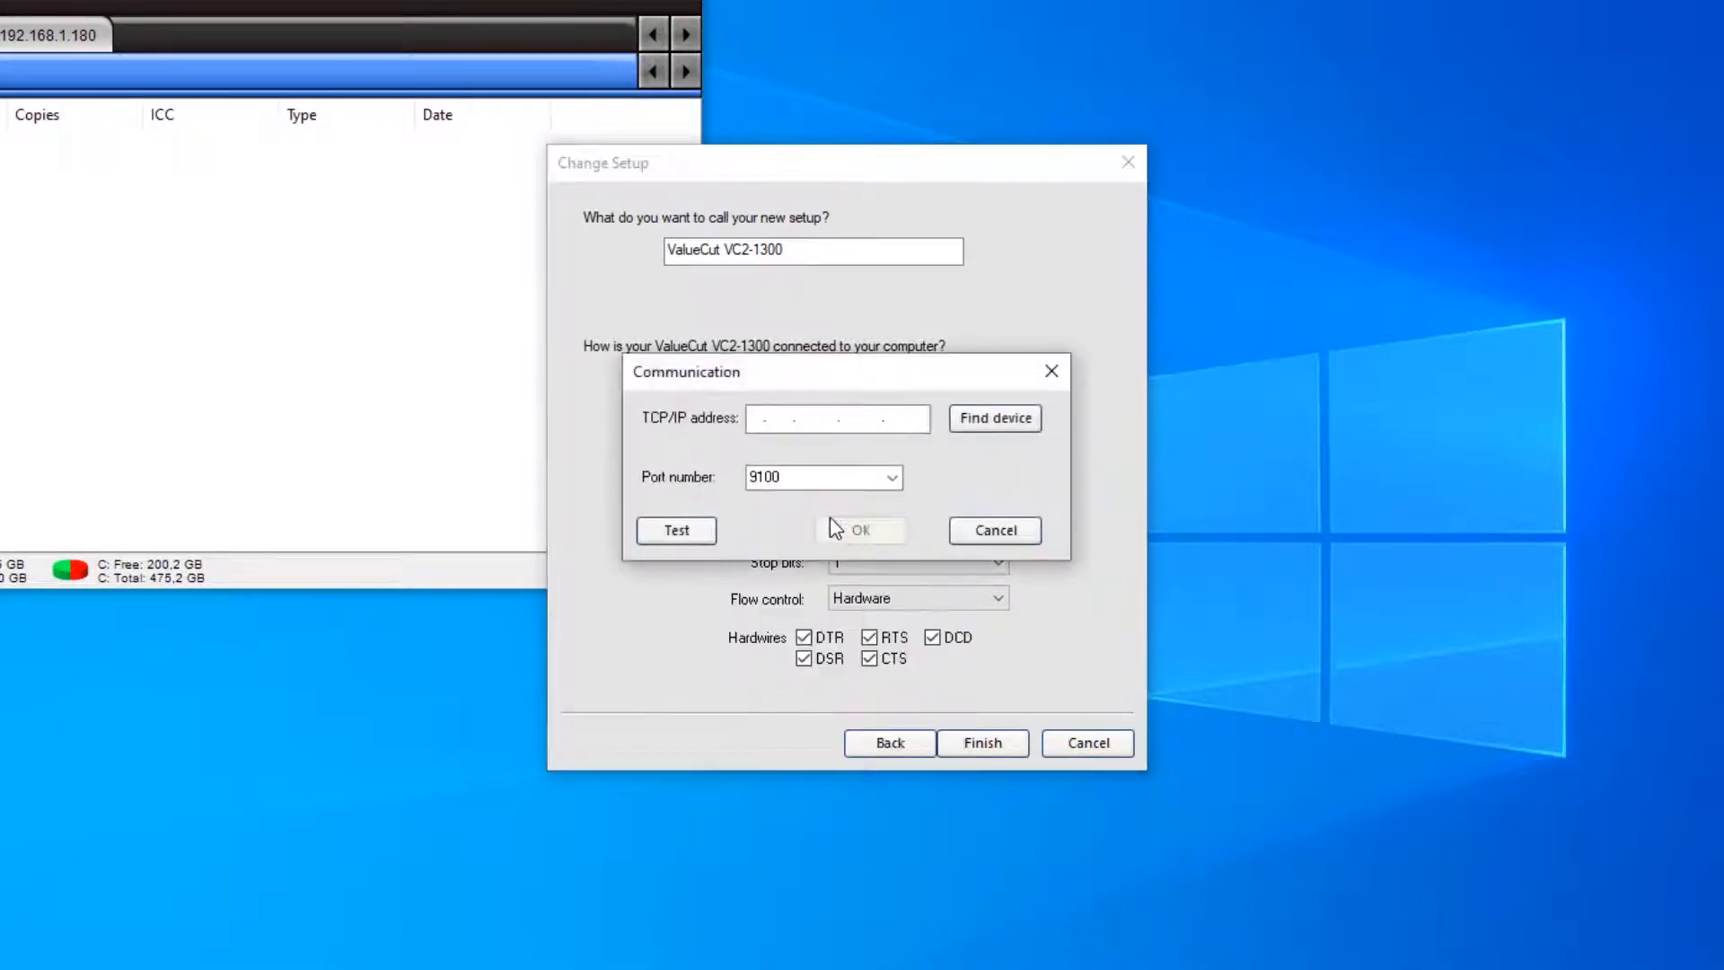
{"action": "type", "text": "192 . 168 . 001 . "}
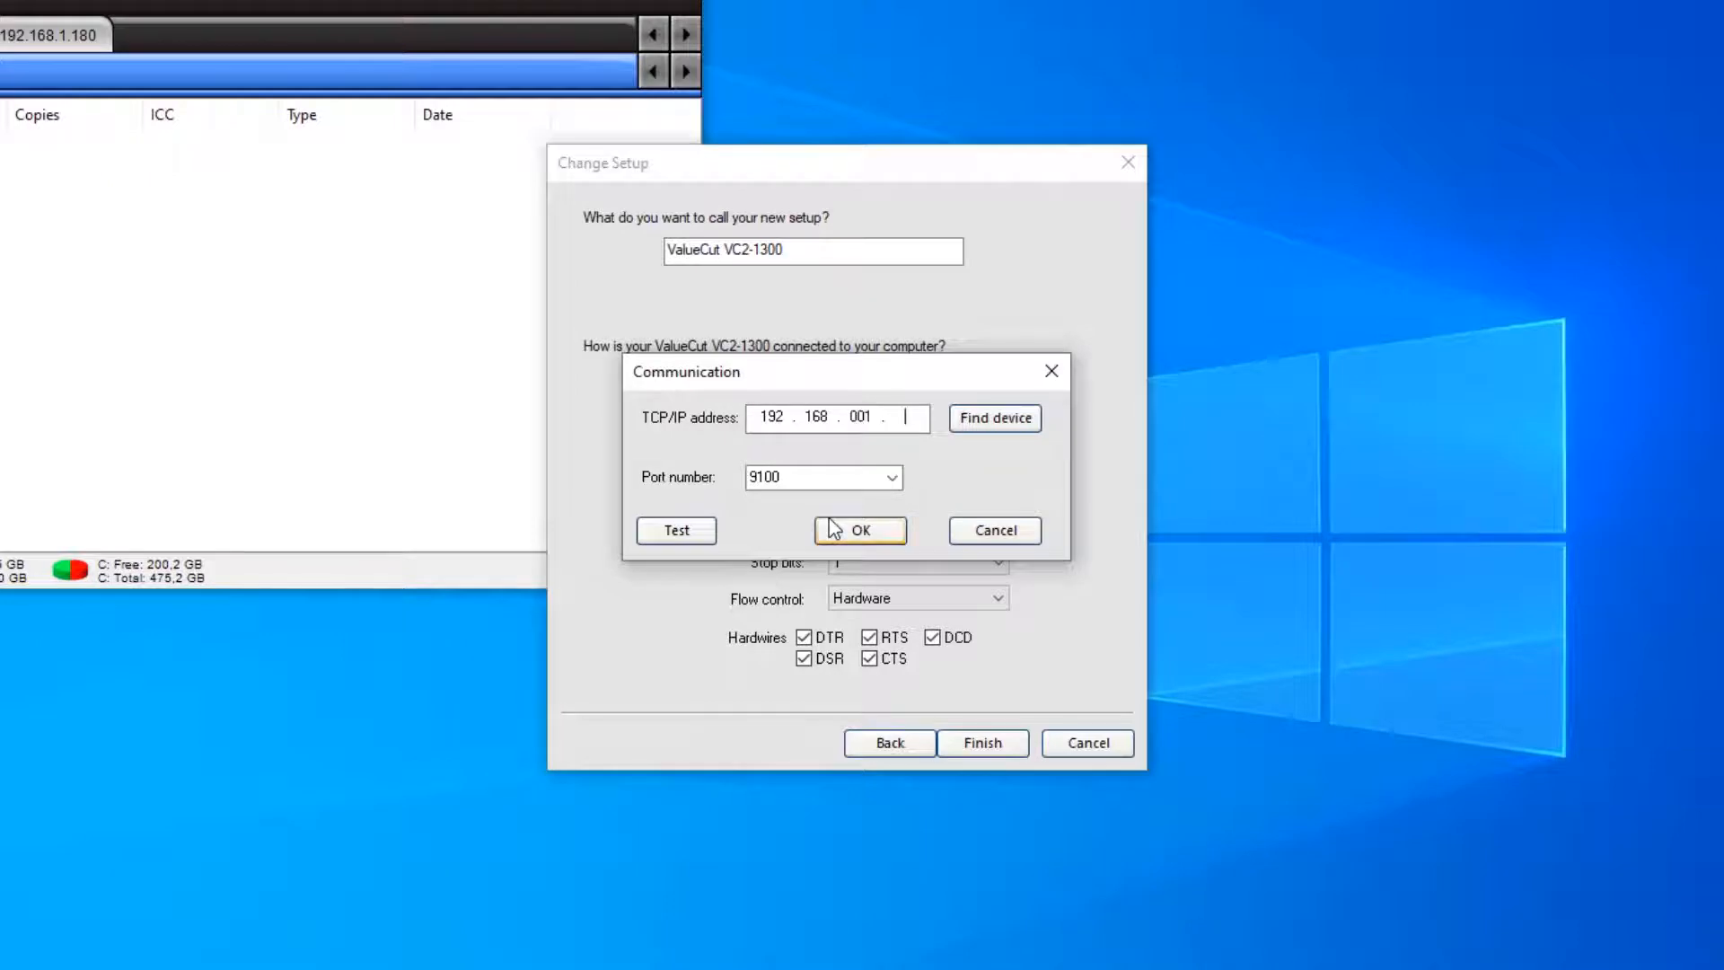
{"action": "type", "text": "175"}
{"action": "left_click", "coordinate": [839, 537]}
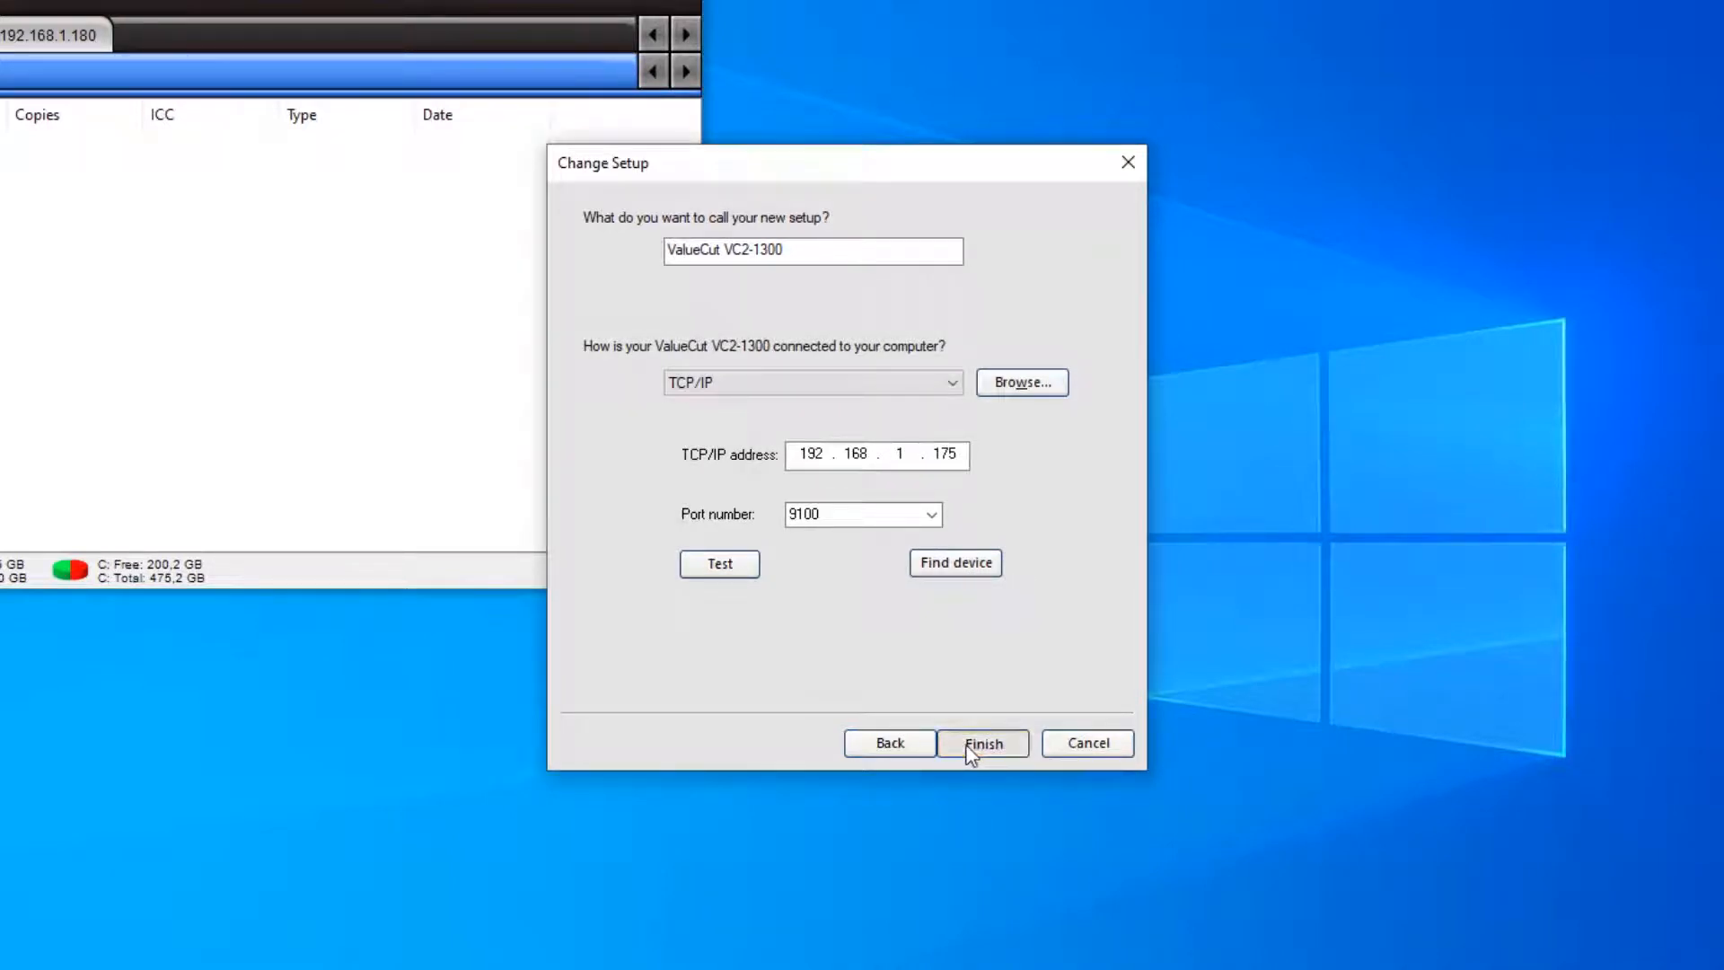
{"action": "left_click", "coordinate": [972, 751]}
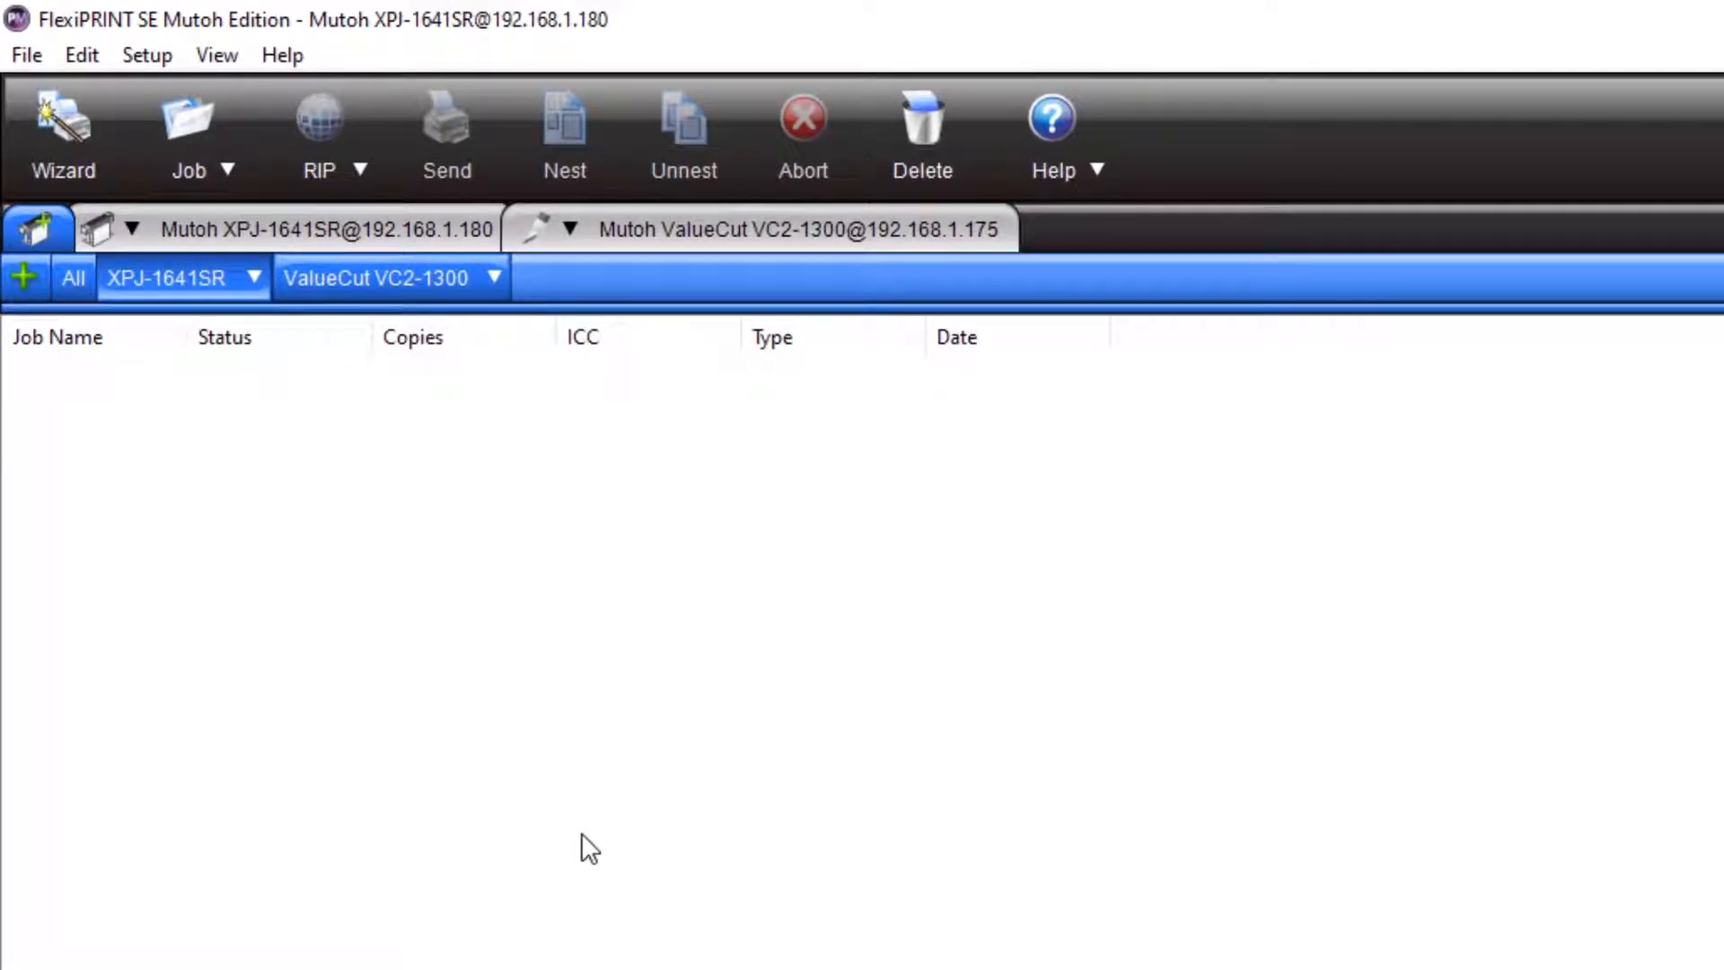
Add the file Wetec-p&c-demofile3 from the File folder on the desktop as a job in the XPJ-1641SR setup
{"action": "left_click", "coordinate": [197, 128]}
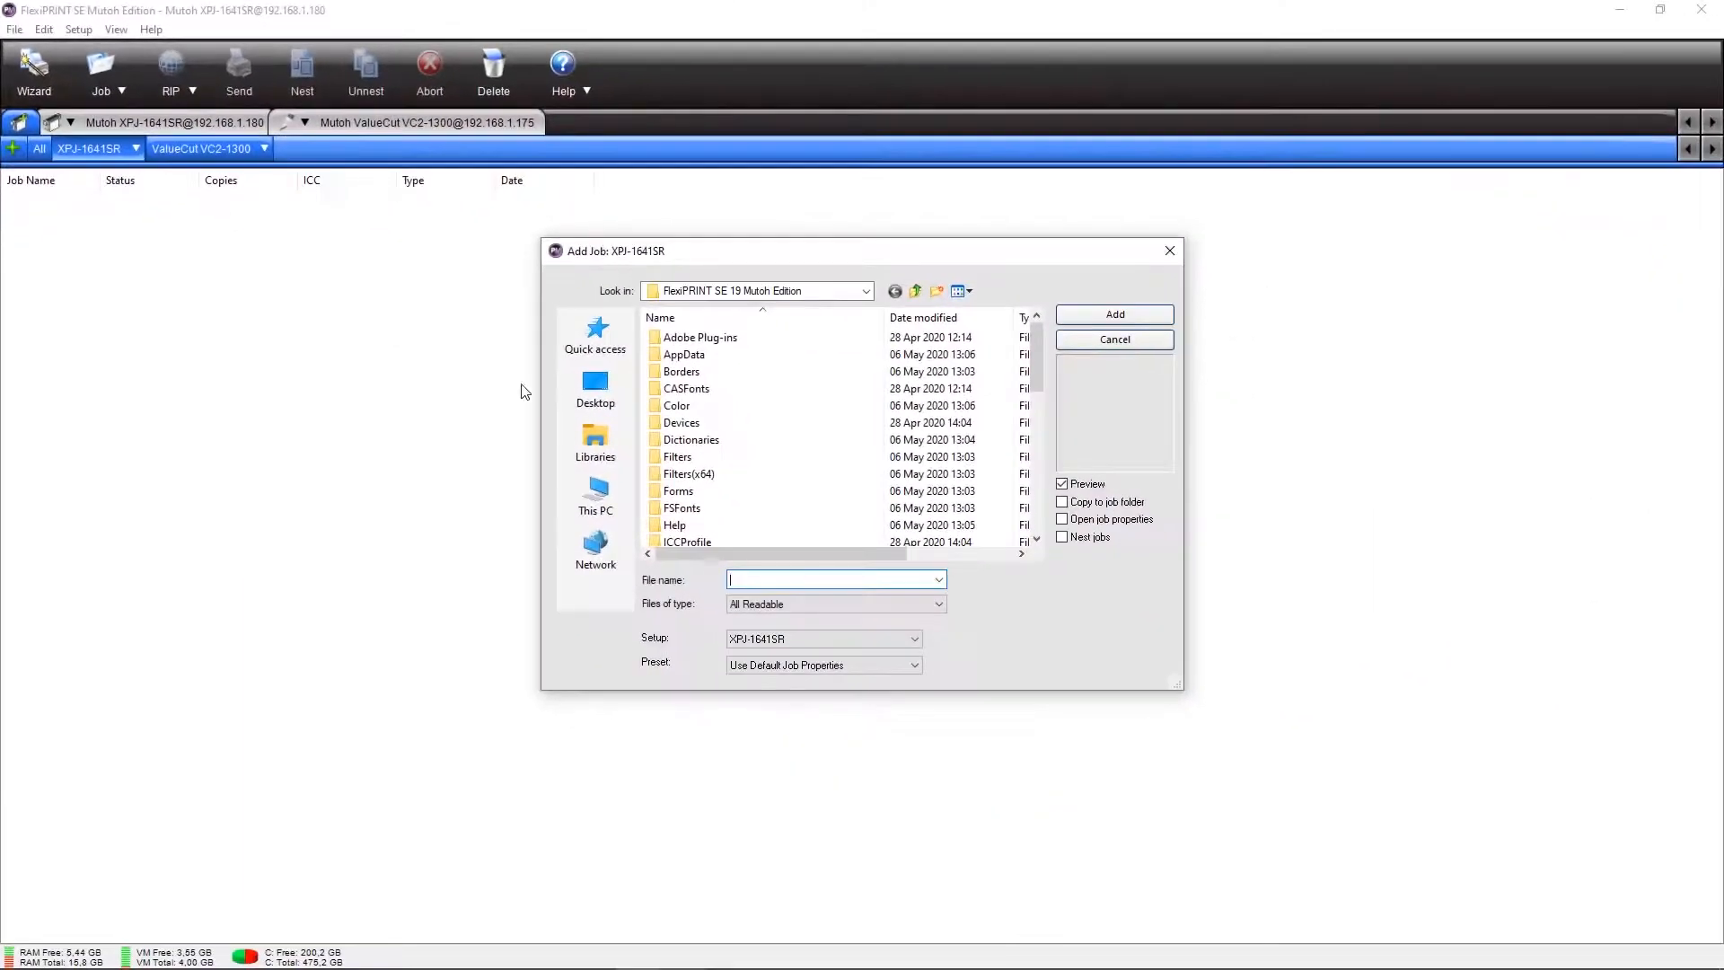
{"action": "left_click", "coordinate": [595, 390]}
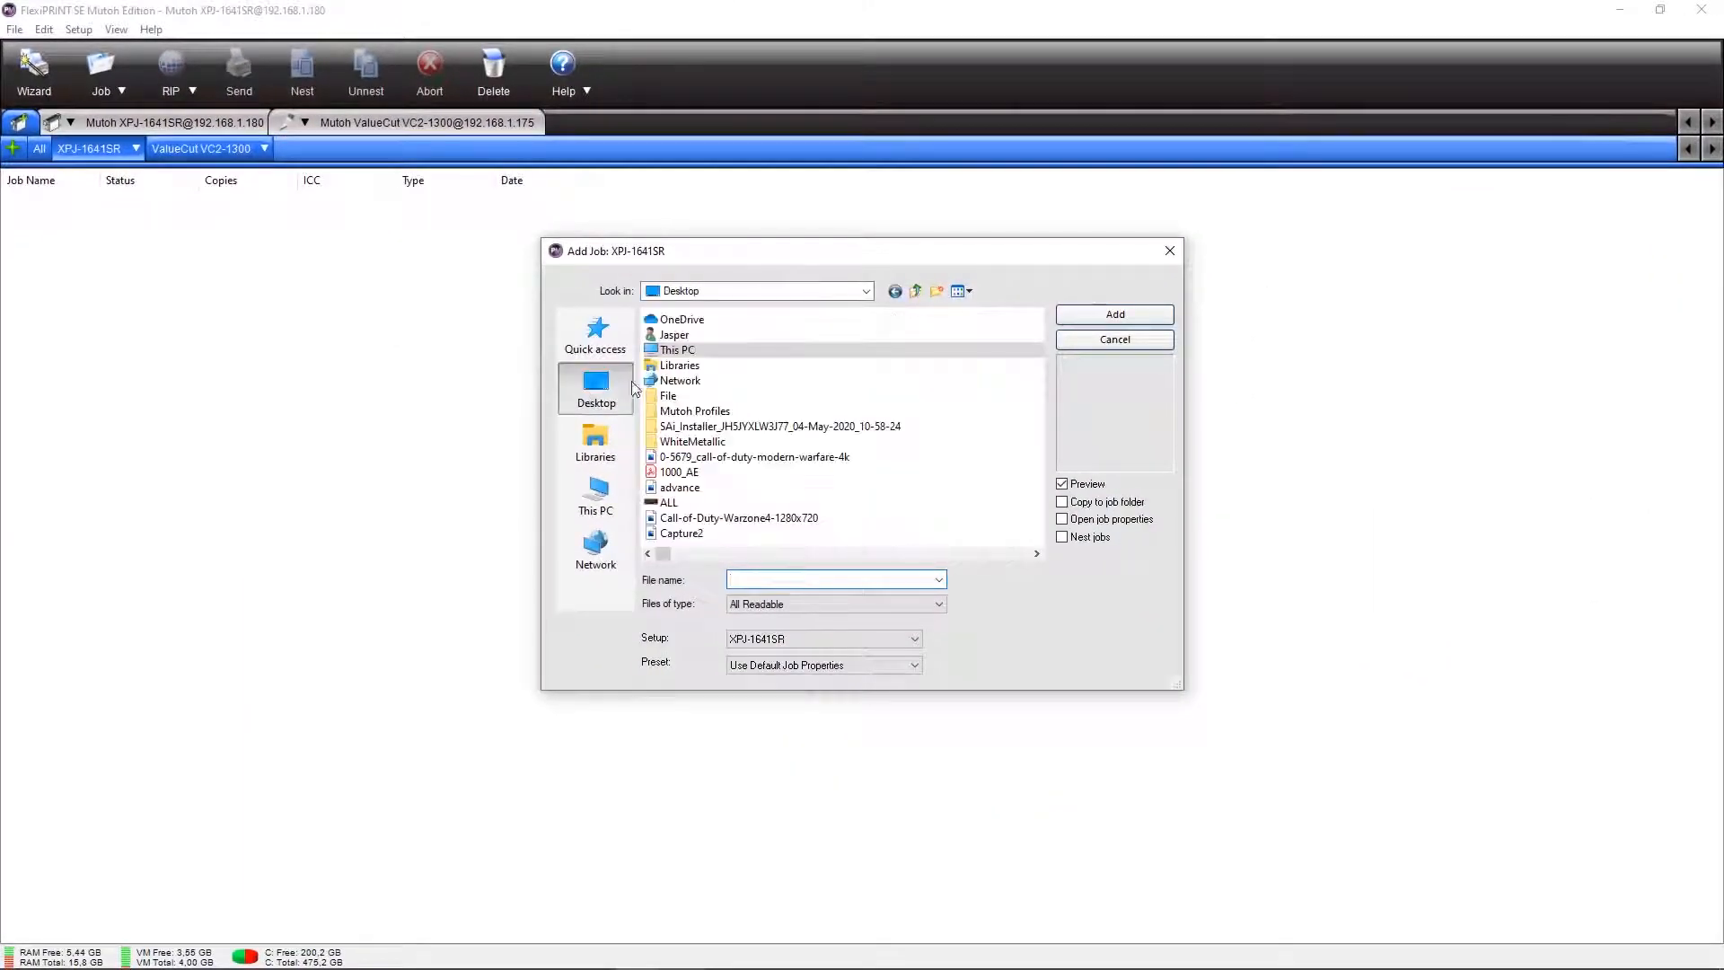
{"action": "double_click", "coordinate": [674, 401]}
{"action": "left_click", "coordinate": [685, 341]}
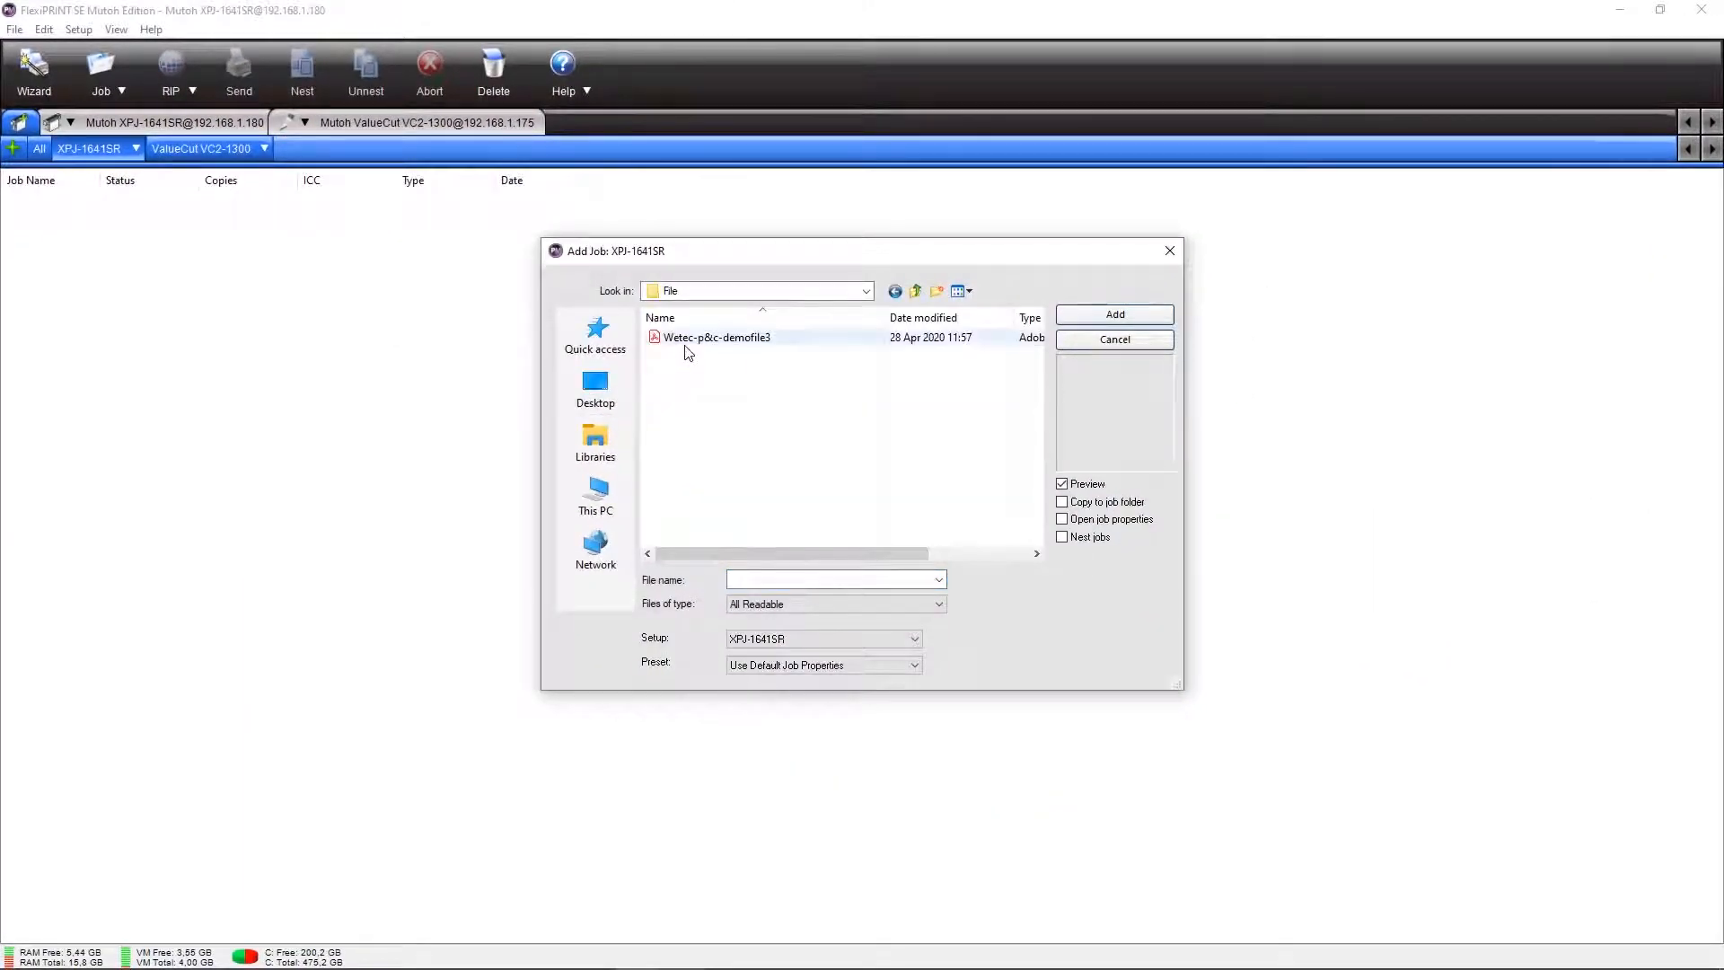
{"action": "left_click", "coordinate": [1094, 323]}
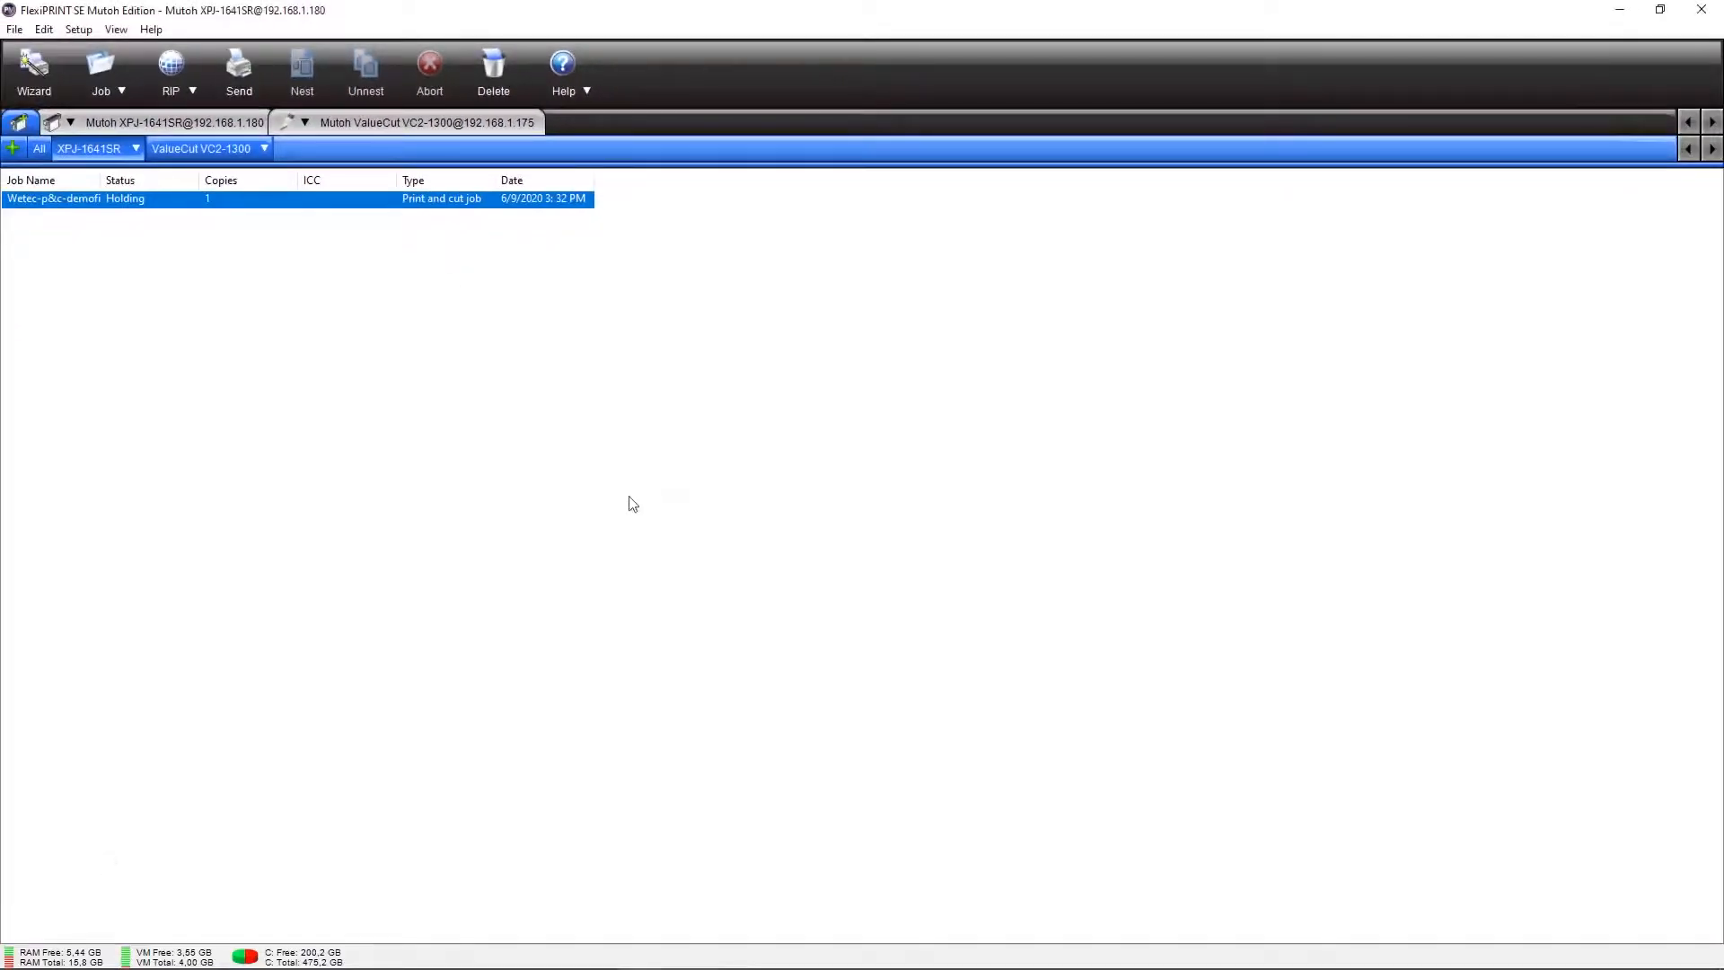
Open the properties of the Wetec-p&c-demofile3 job and set the media width to 130 cm
{"action": "double_click", "coordinate": [406, 201]}
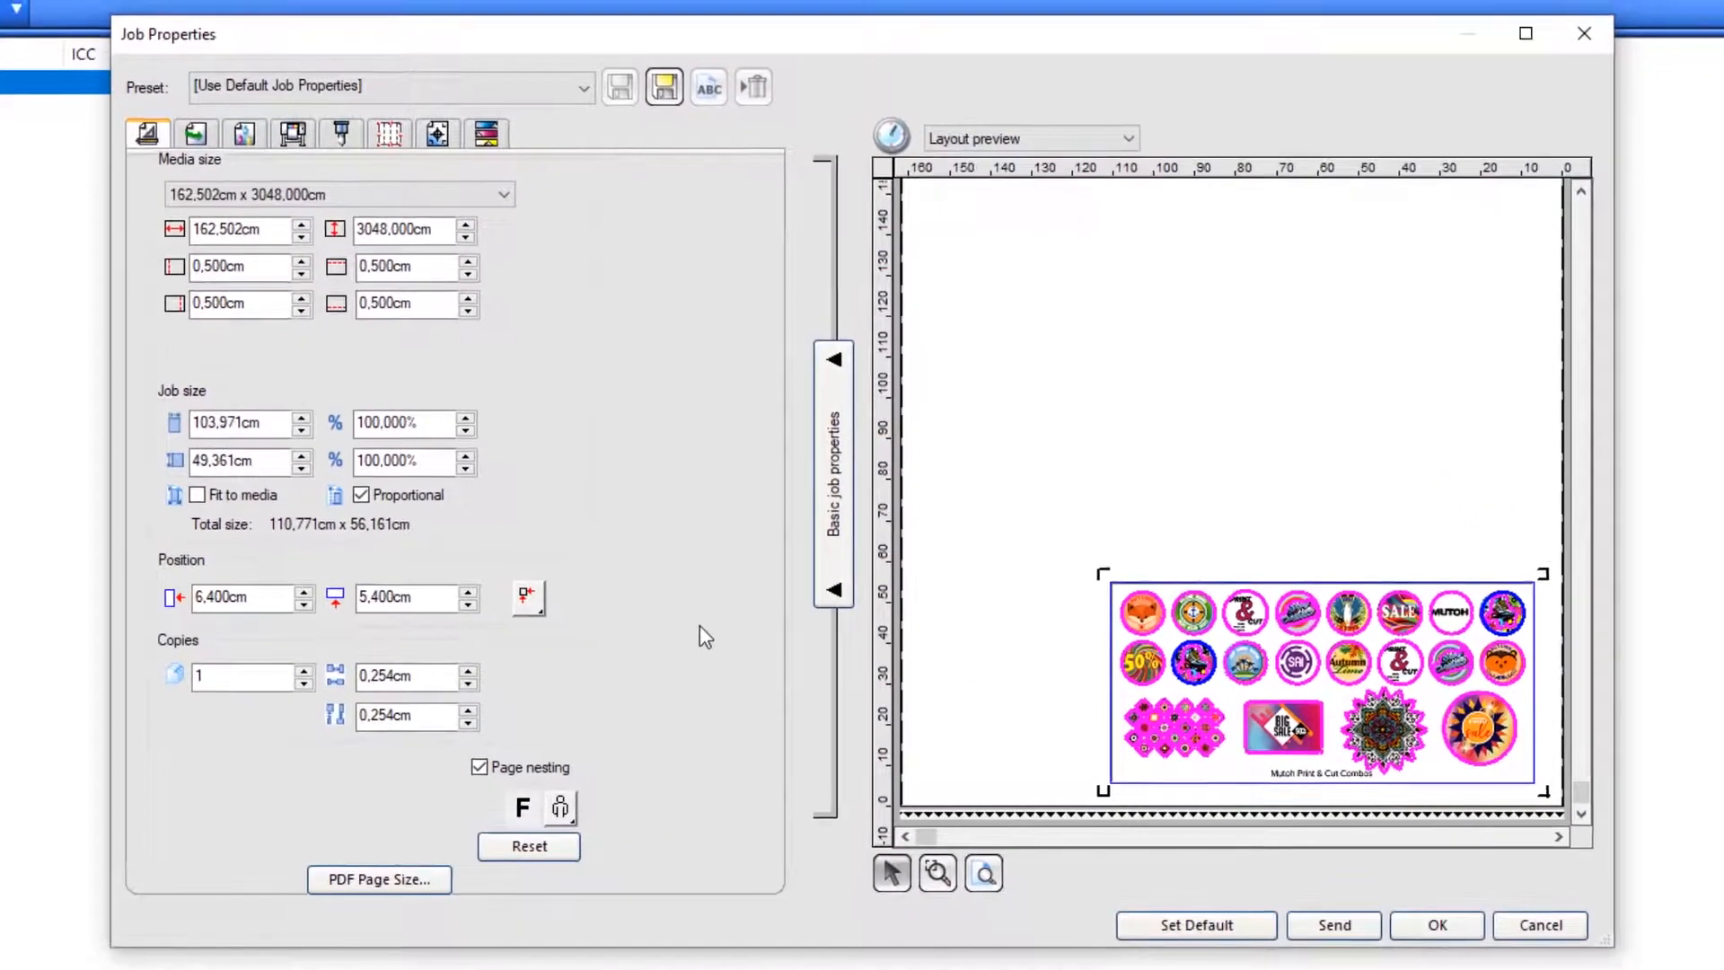
{"action": "double_click", "coordinate": [262, 229]}
{"action": "type", "text": "1"}
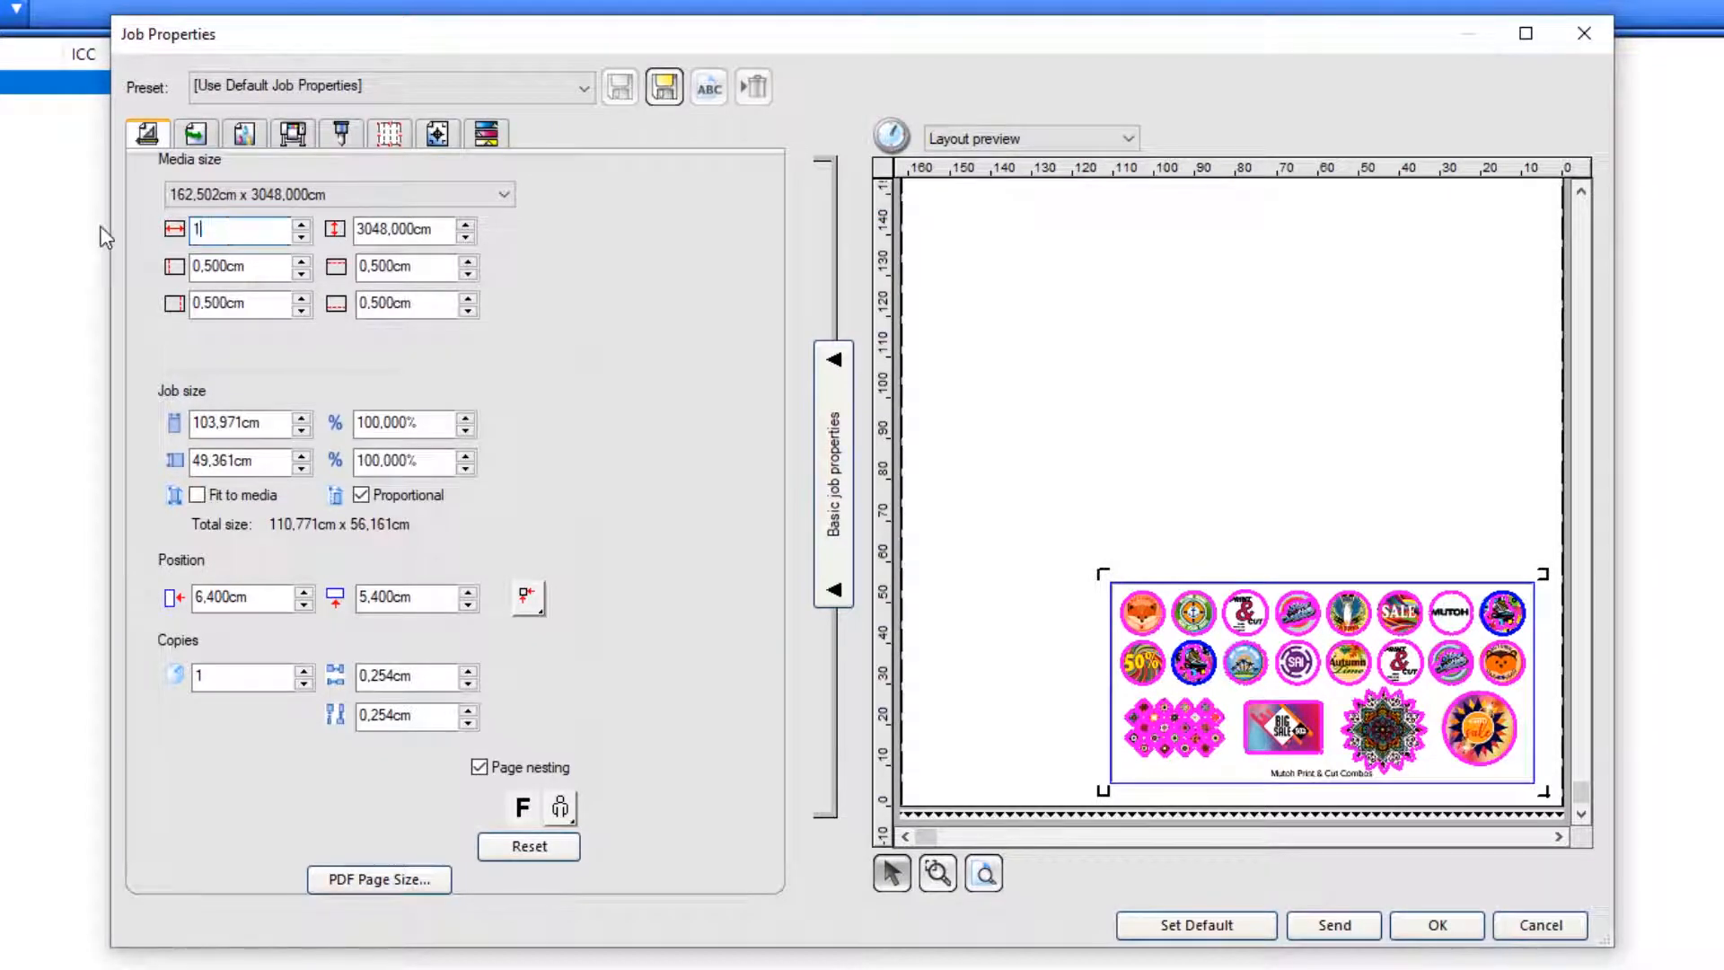
{"action": "type", "text": "30"}
{"action": "key", "text": "Tab"}
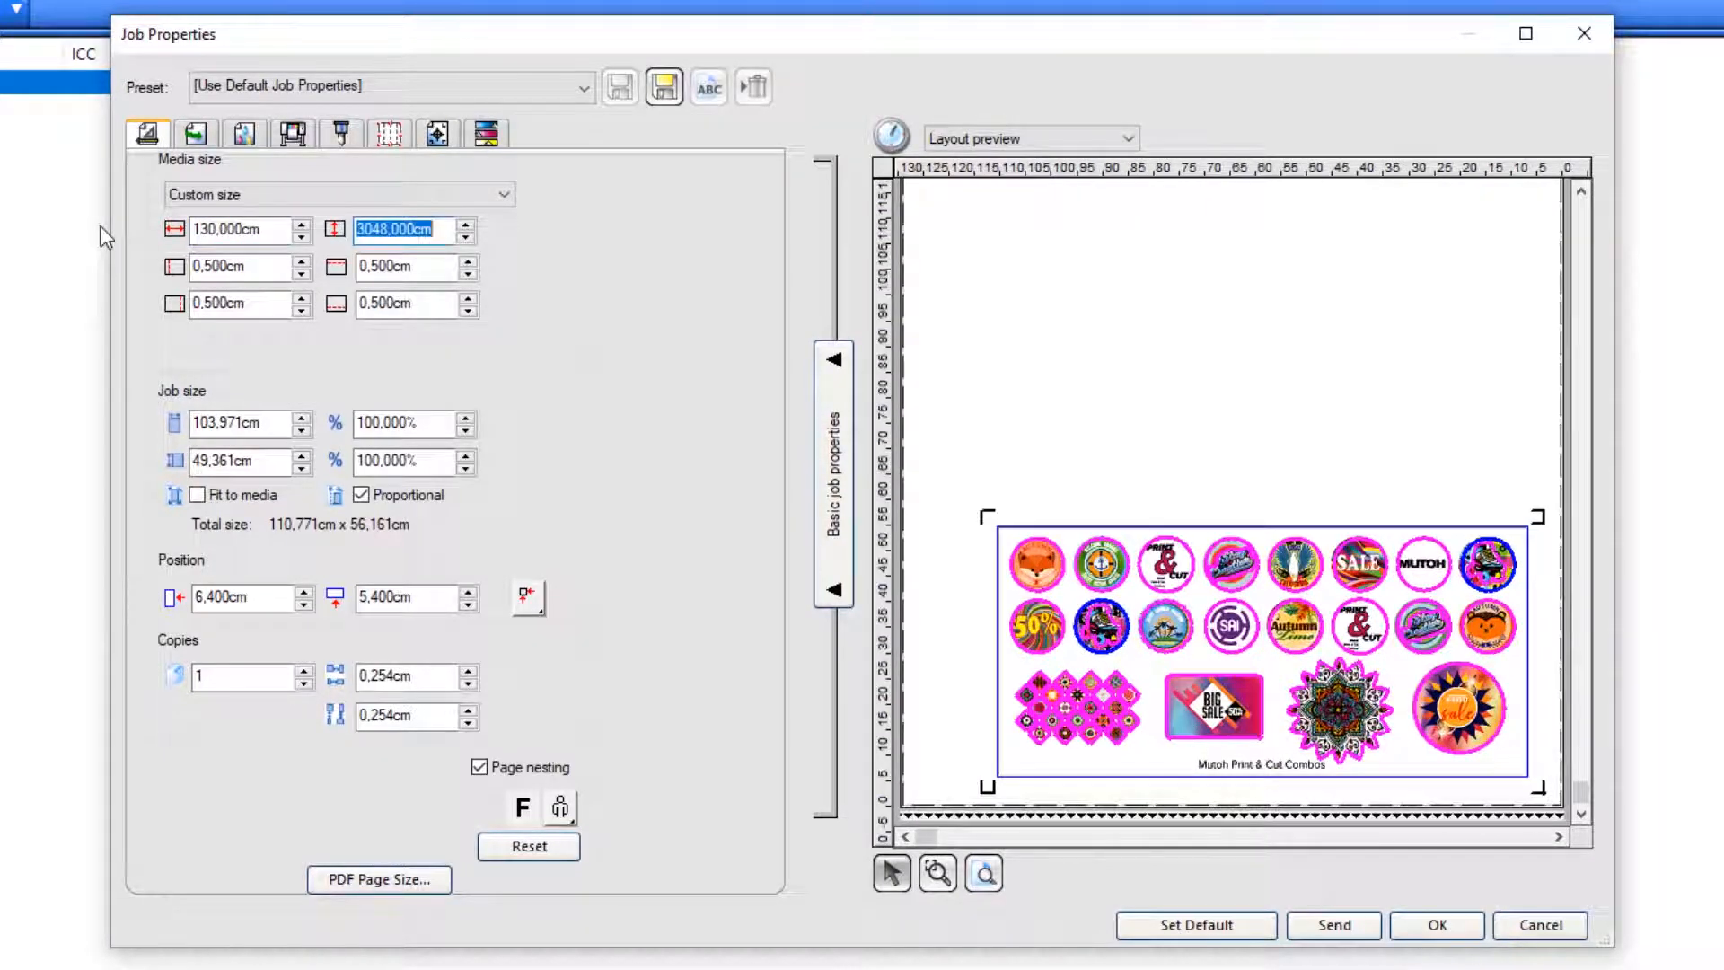
Center the job across the media width and set the number of copies to 2
{"action": "left_click", "coordinate": [528, 597]}
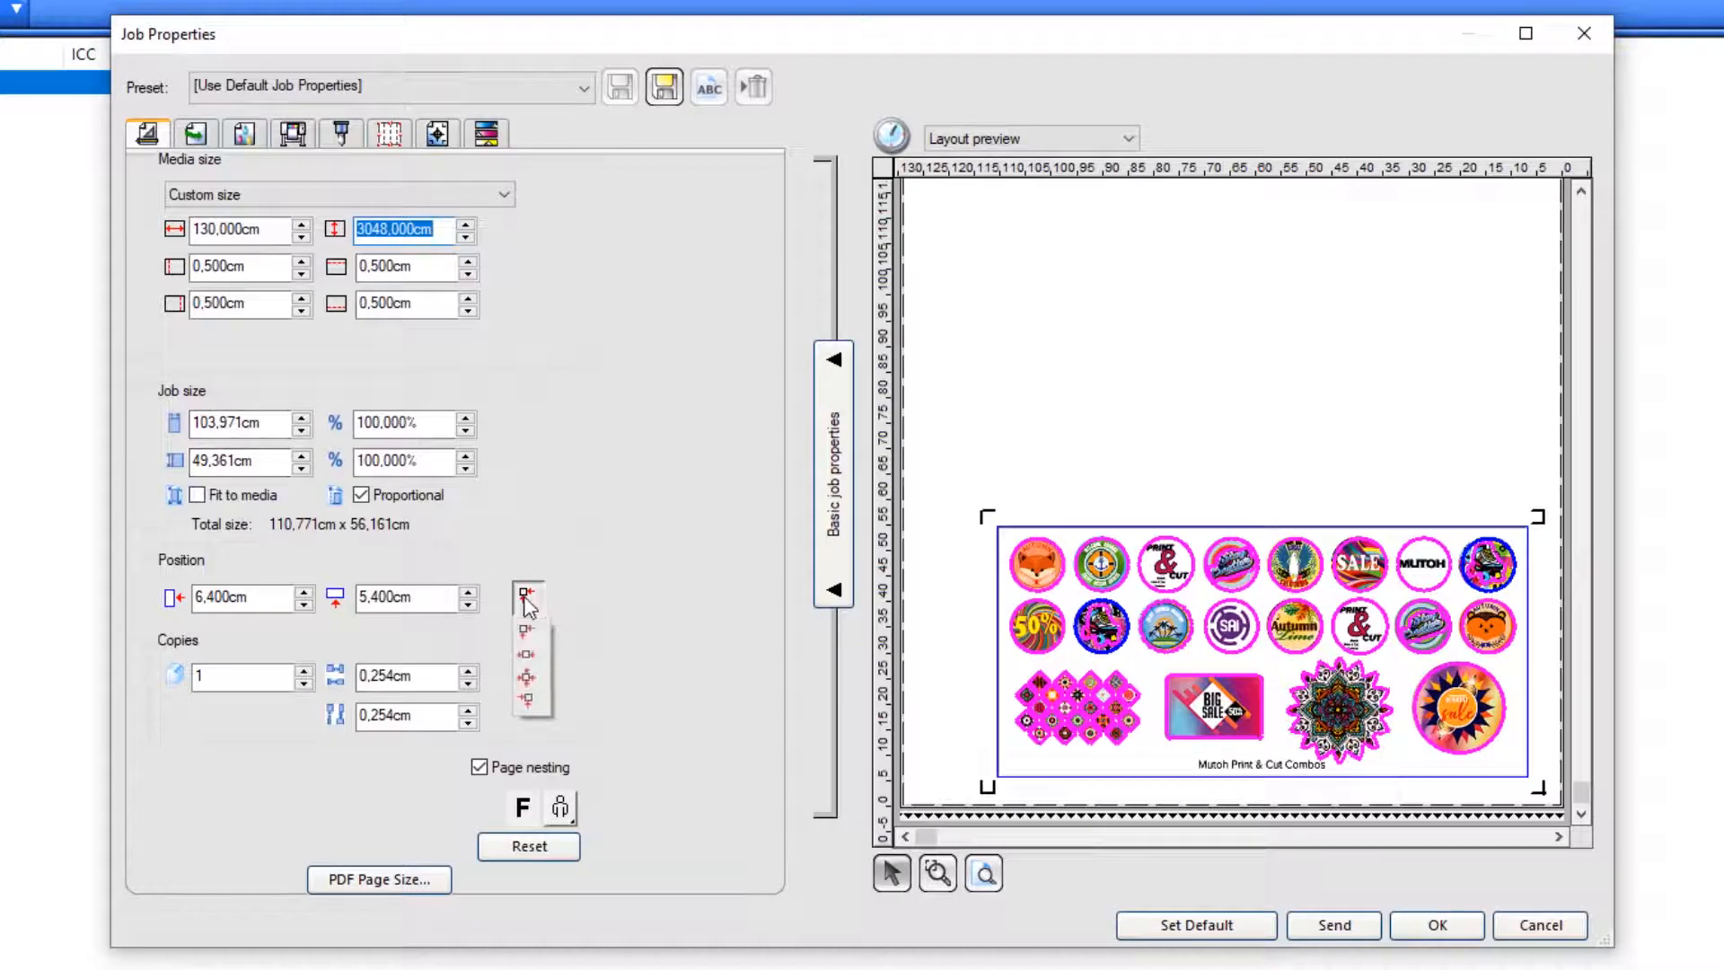
{"action": "left_click", "coordinate": [521, 659]}
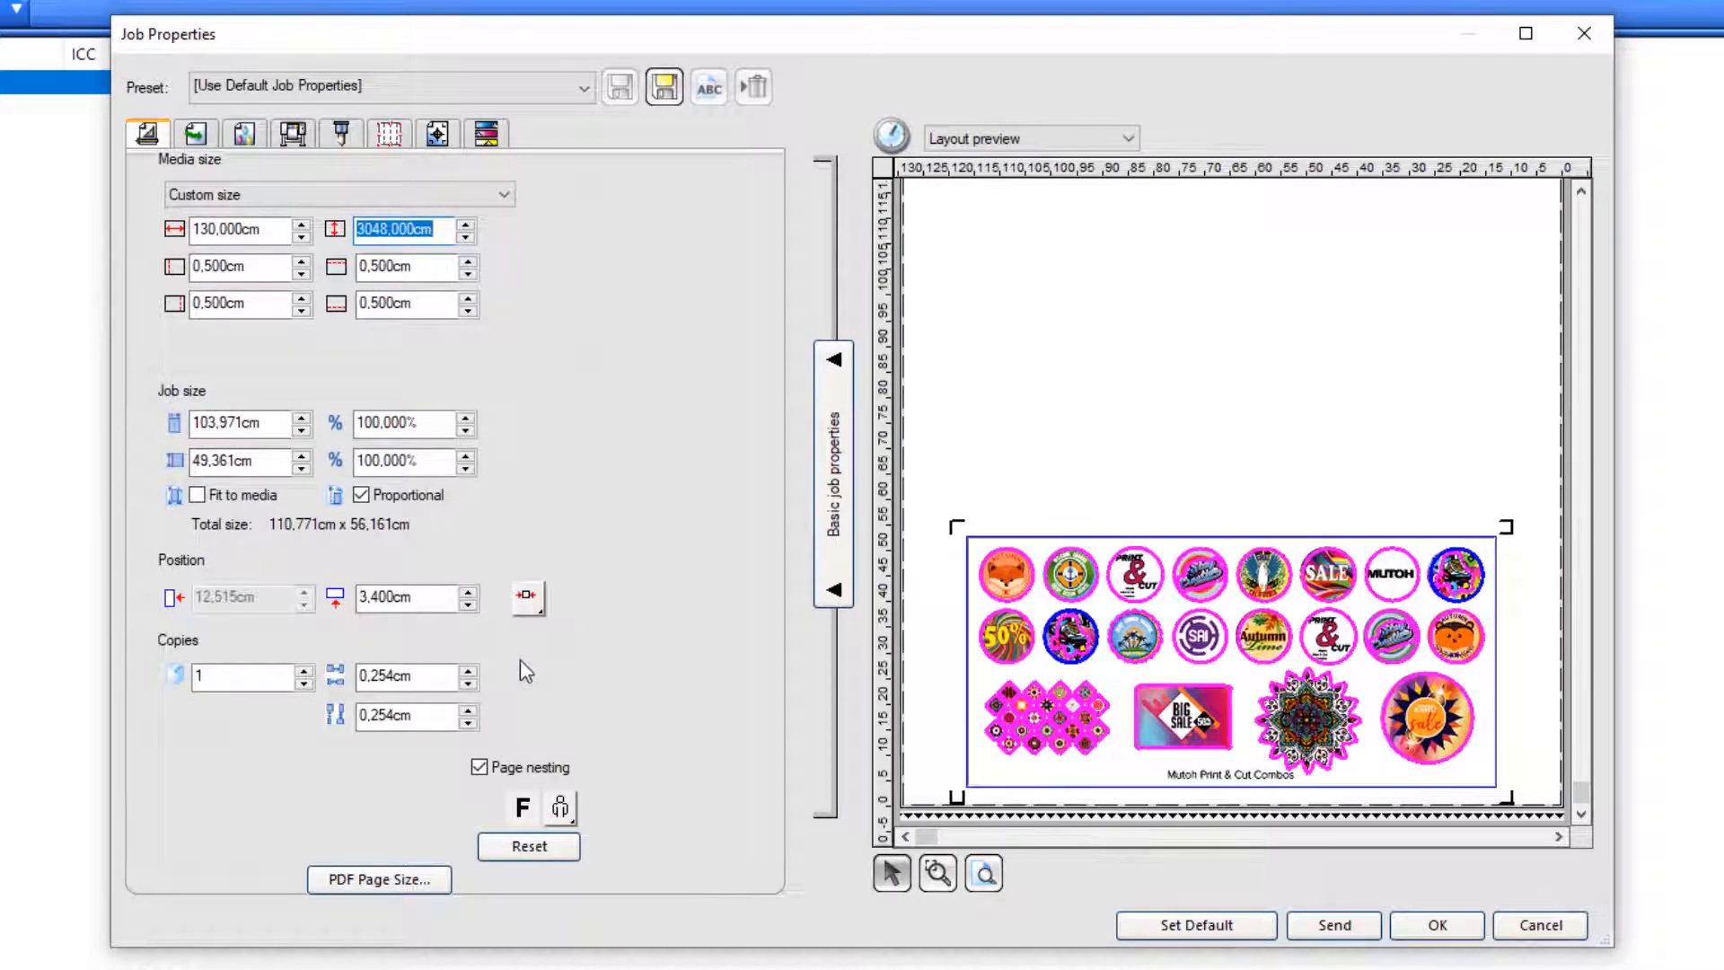
{"action": "left_click", "coordinate": [304, 672]}
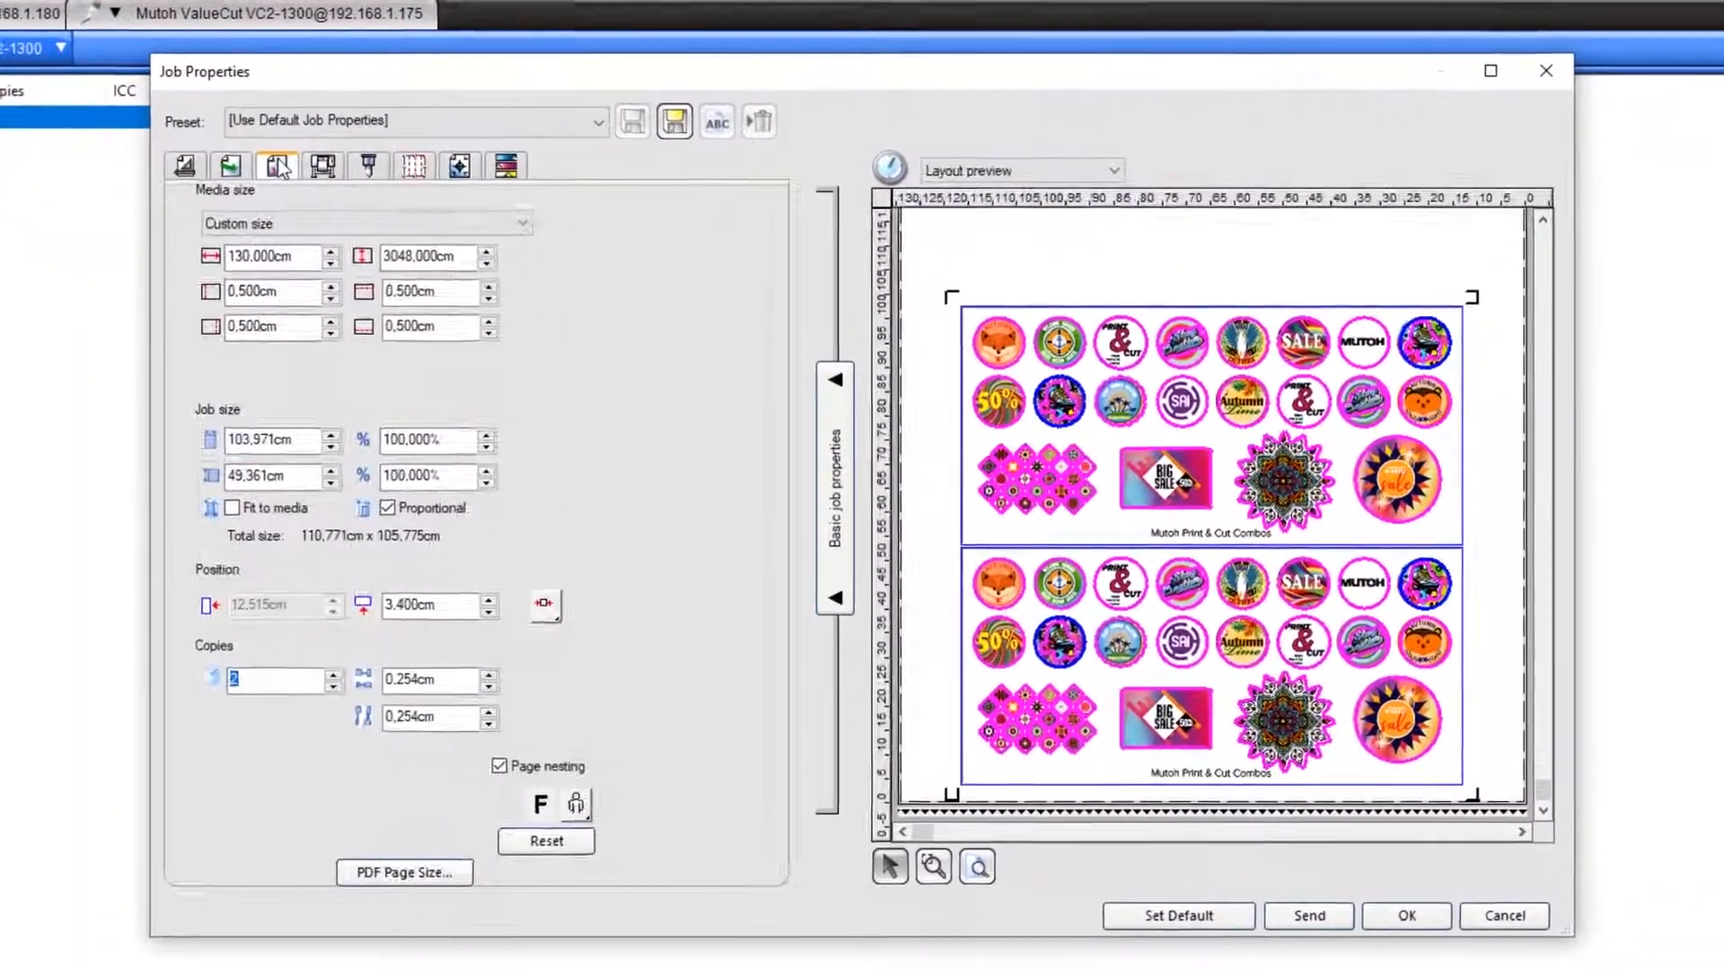
Add the ICC file Mutoh ECO V4 Normal Quality from the desktop's Mutoh Profiles folder as the job's output profile
{"action": "left_click", "coordinate": [377, 213]}
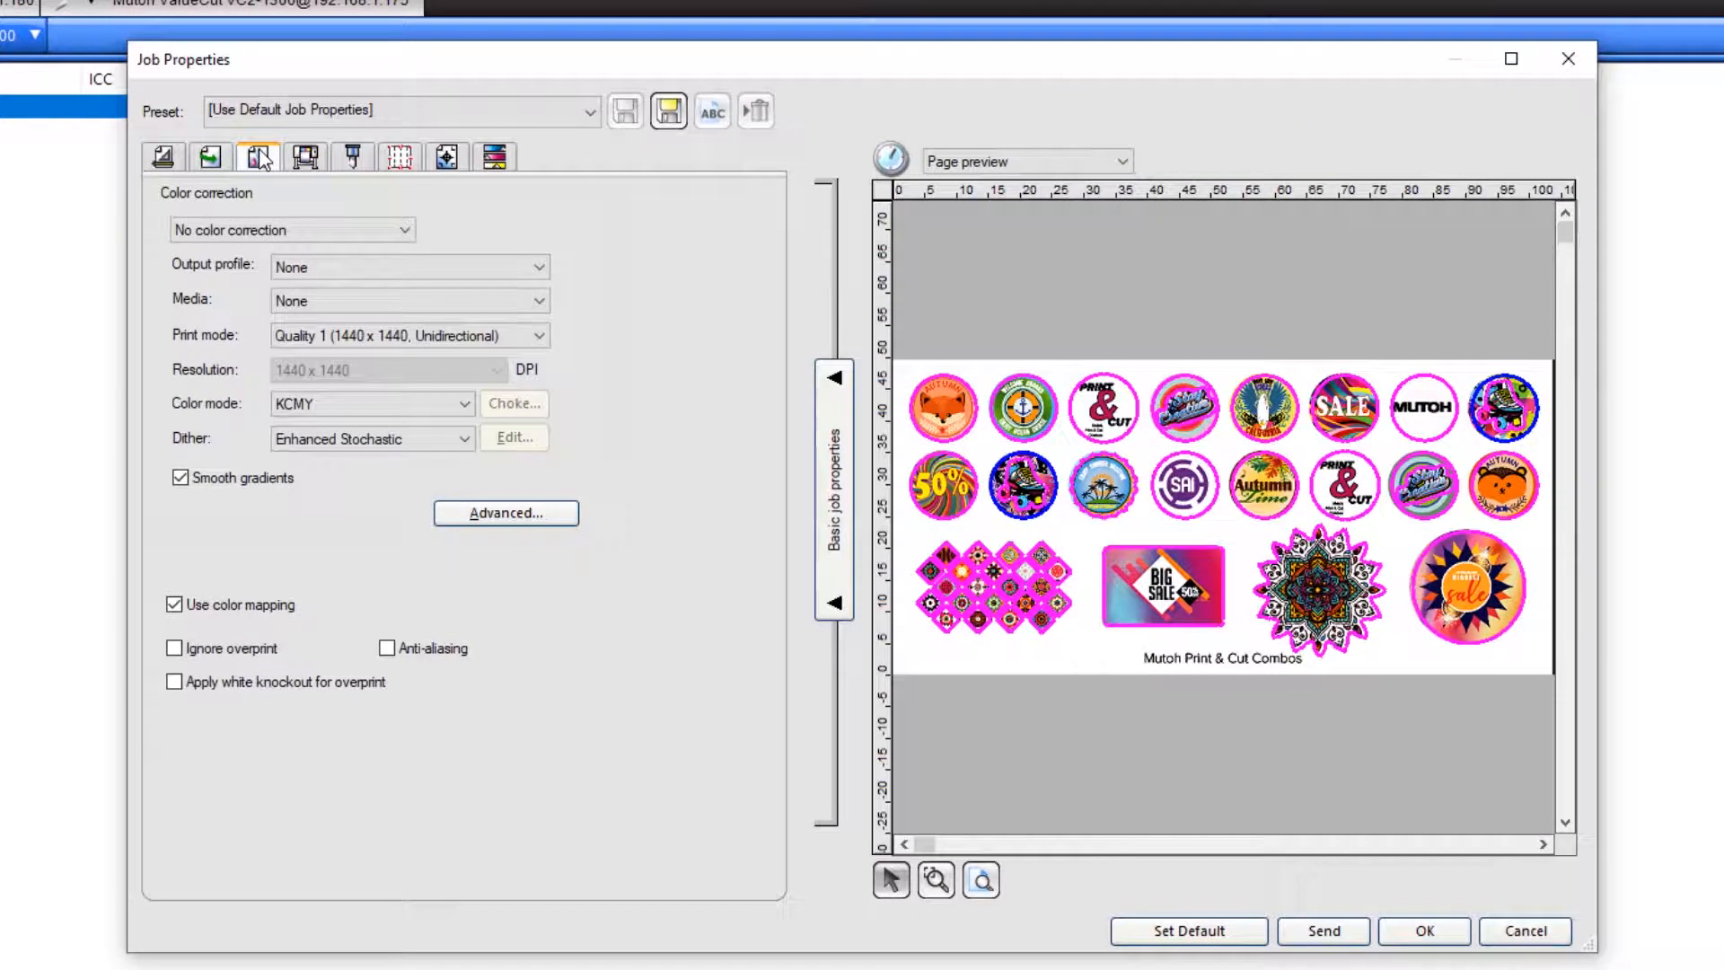
{"action": "left_click", "coordinate": [360, 269]}
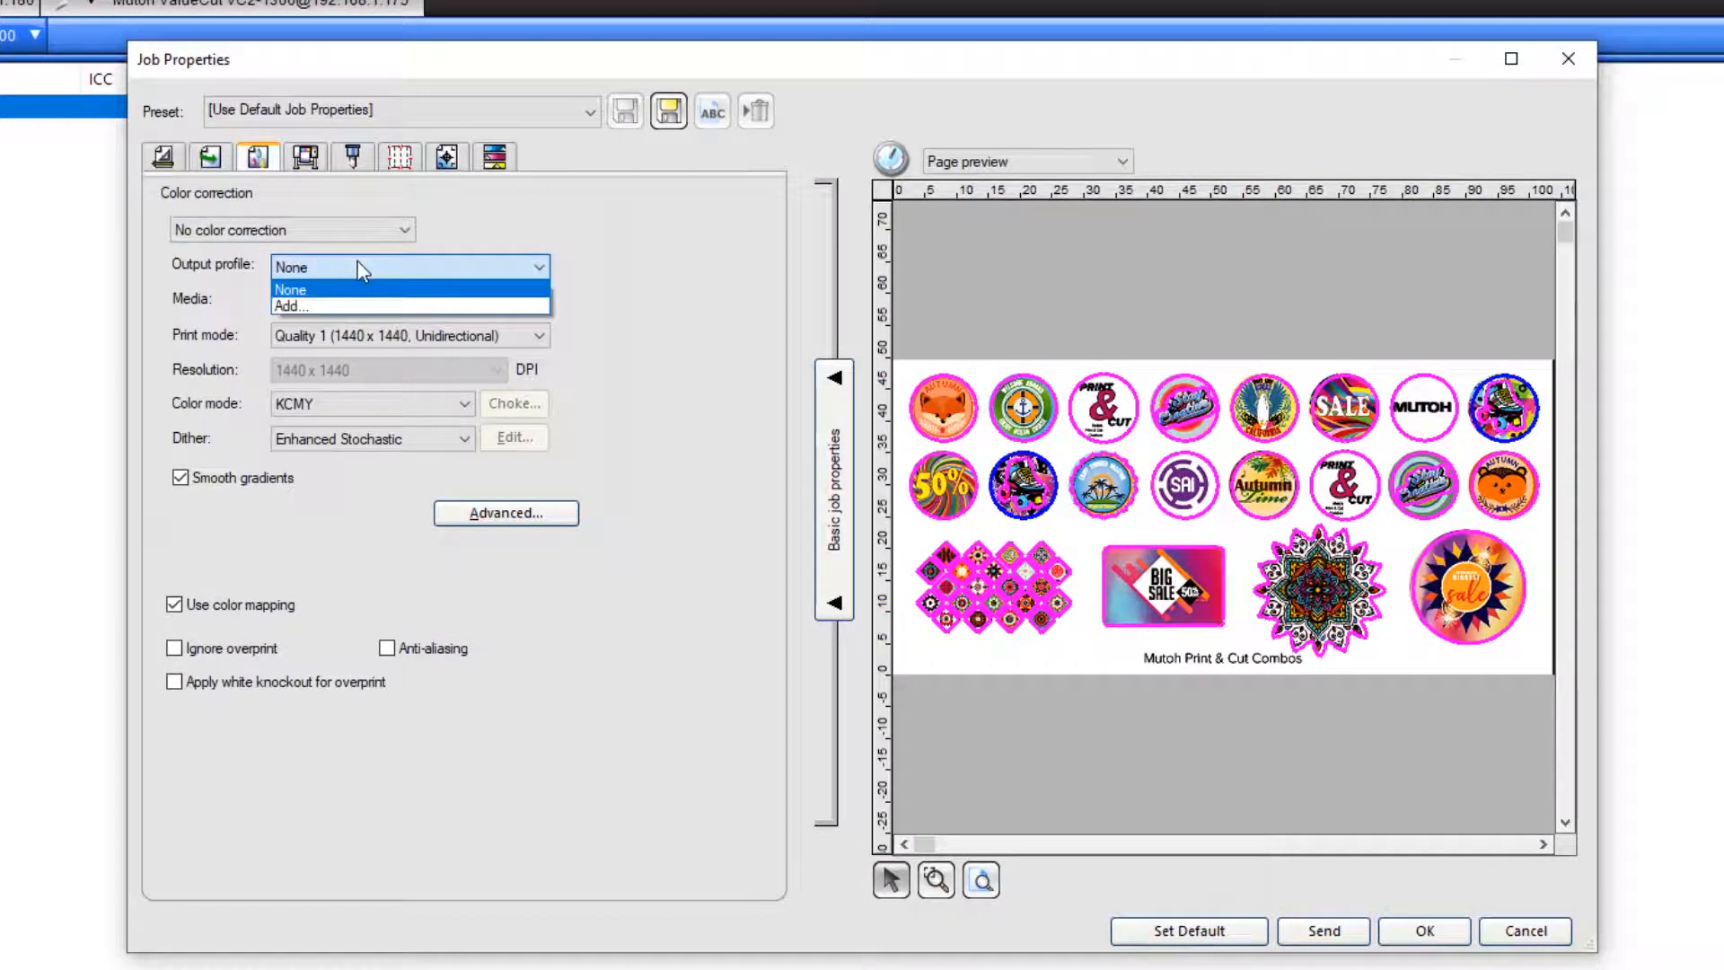
{"action": "left_click", "coordinate": [358, 307]}
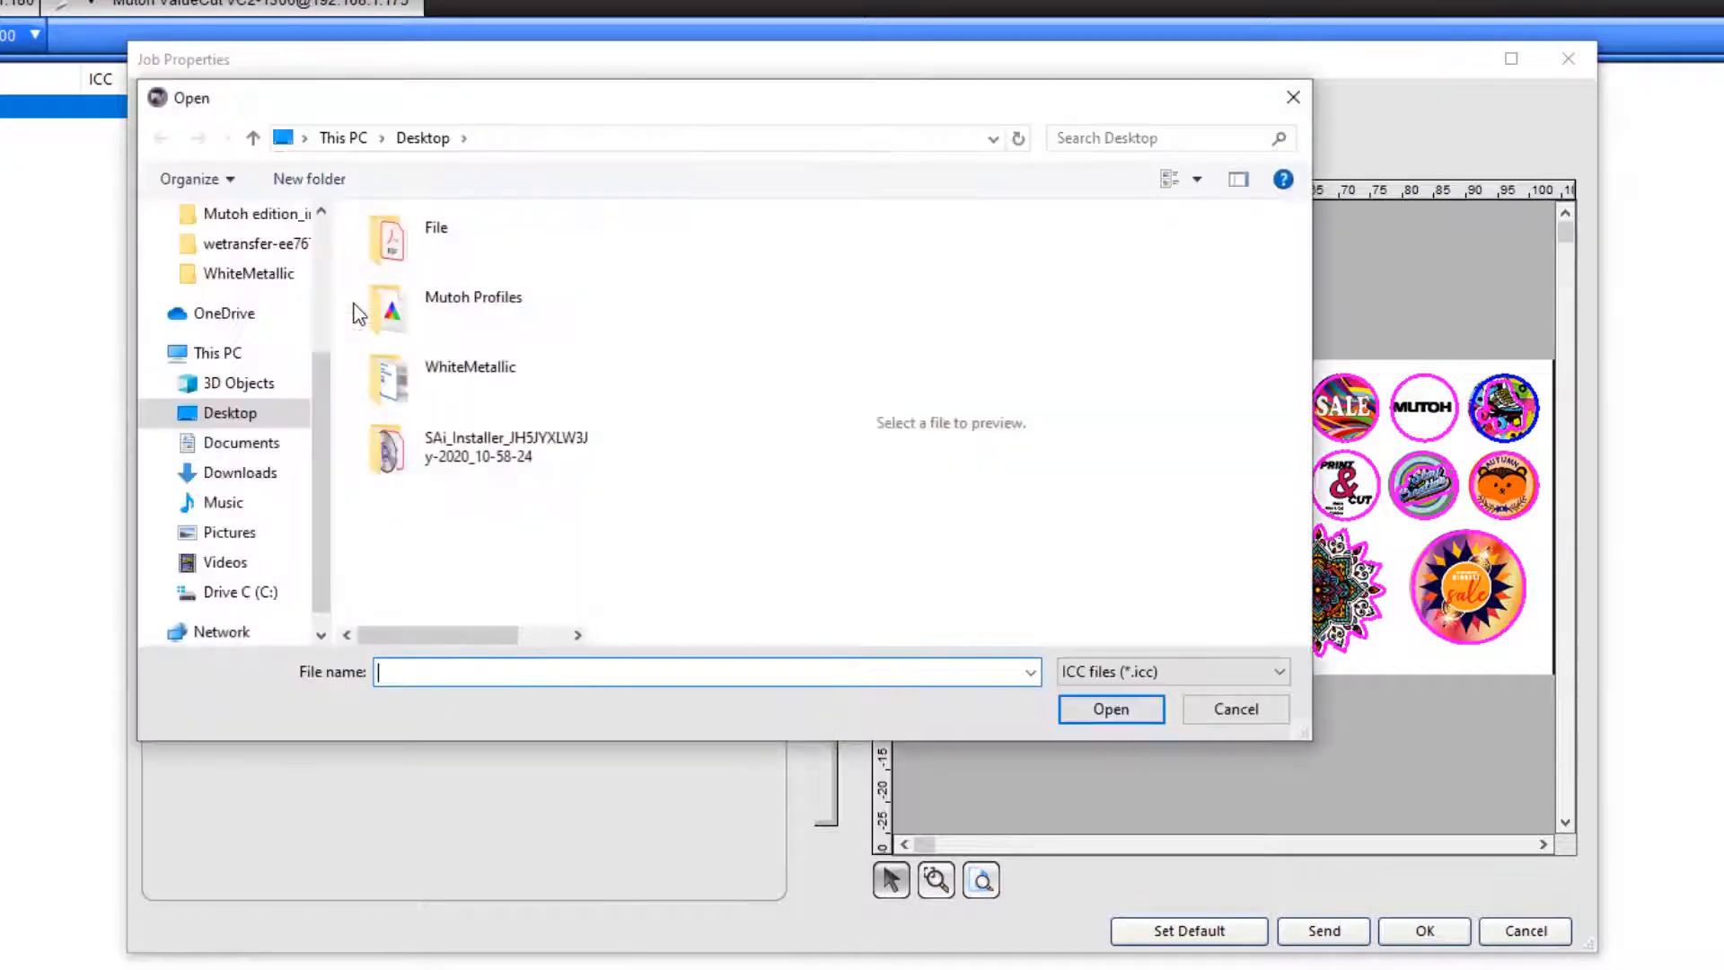
{"action": "double_click", "coordinate": [424, 315]}
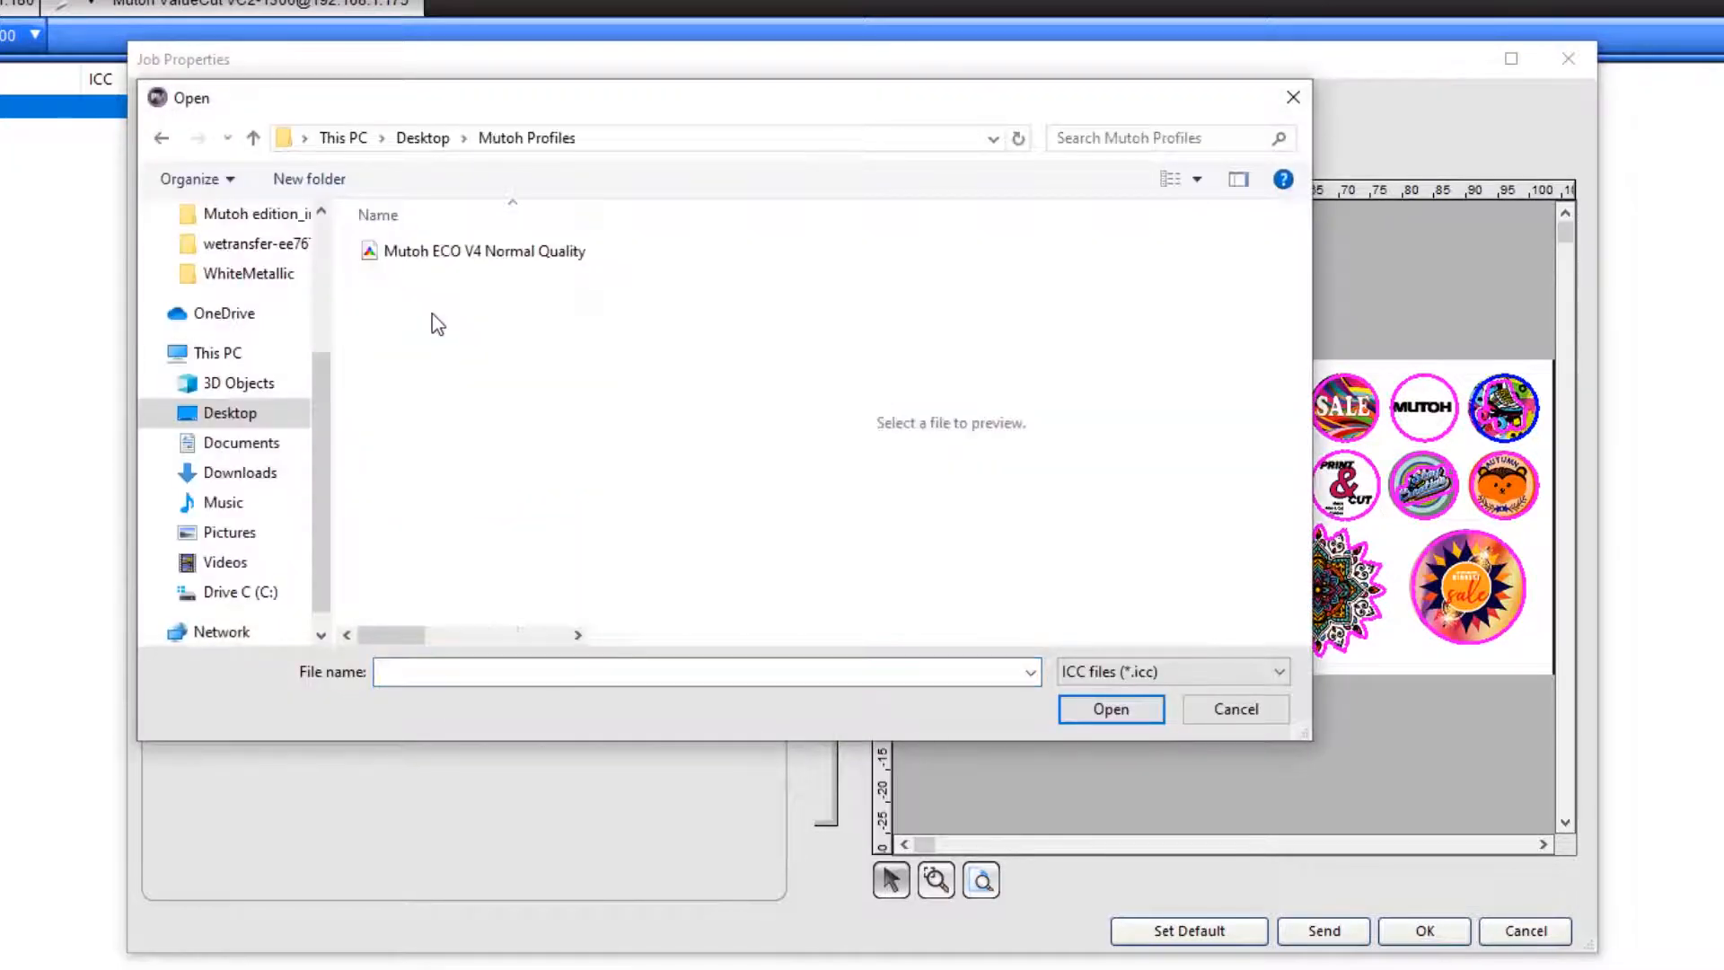
{"action": "double_click", "coordinate": [428, 257]}
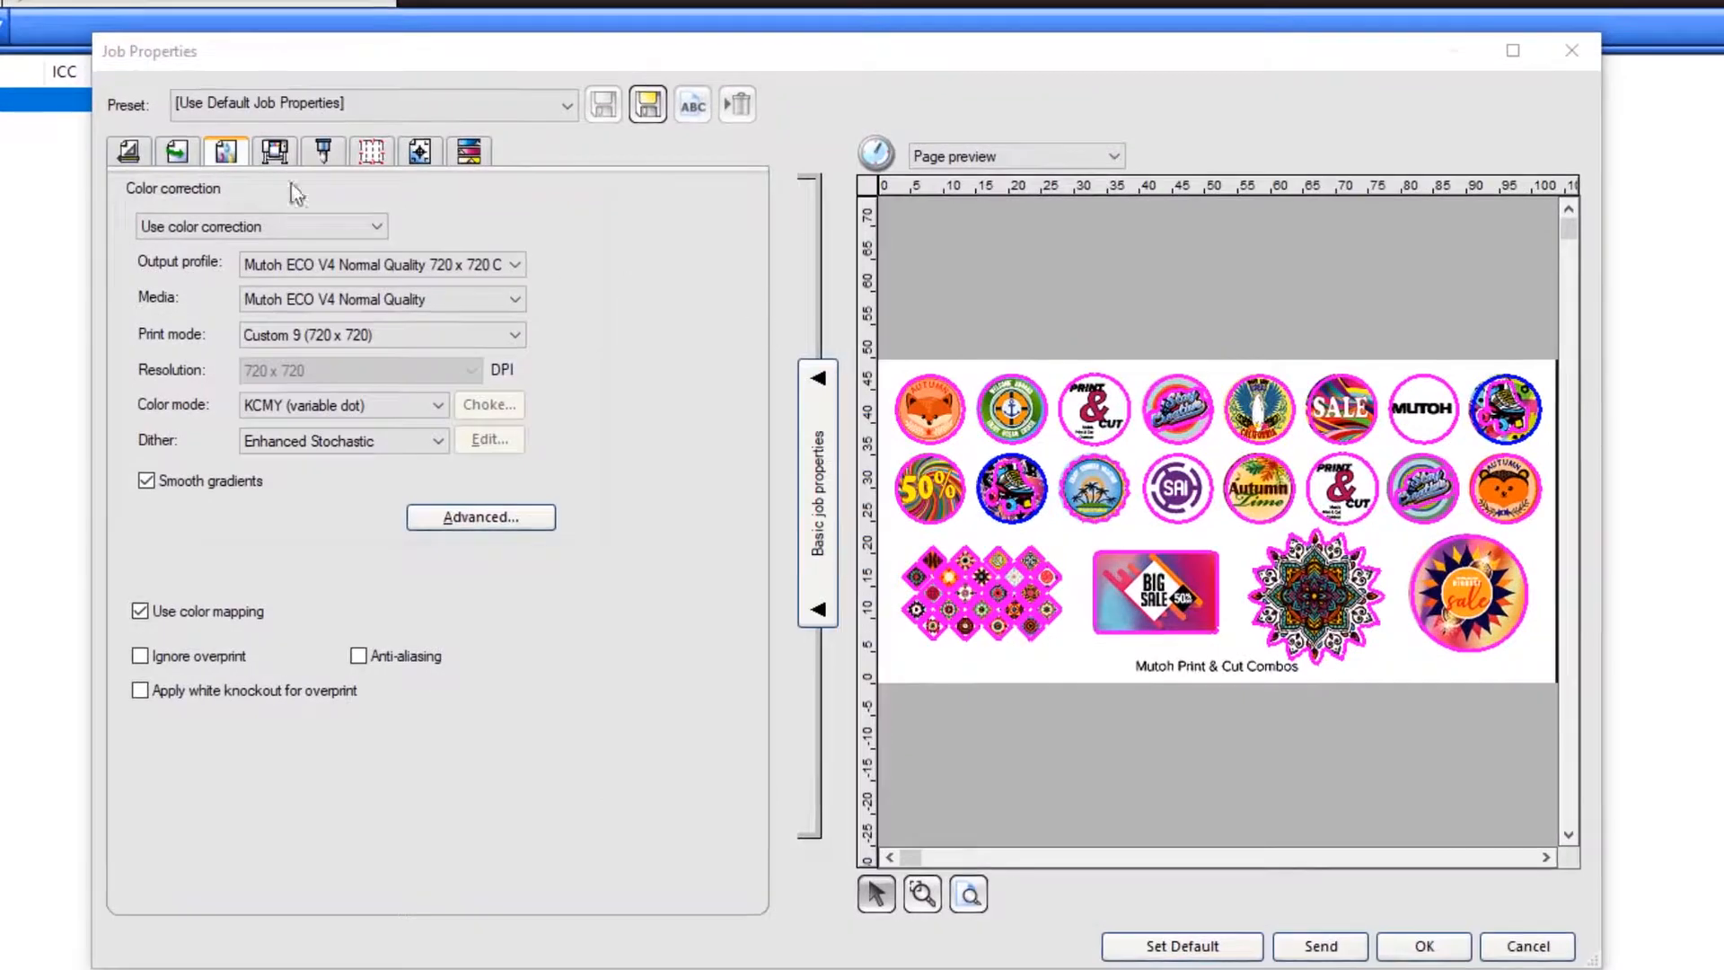
Set the before-job cutting preset of the CutContour color to None in the cutter's driver options and apply it
{"action": "left_click", "coordinate": [324, 152]}
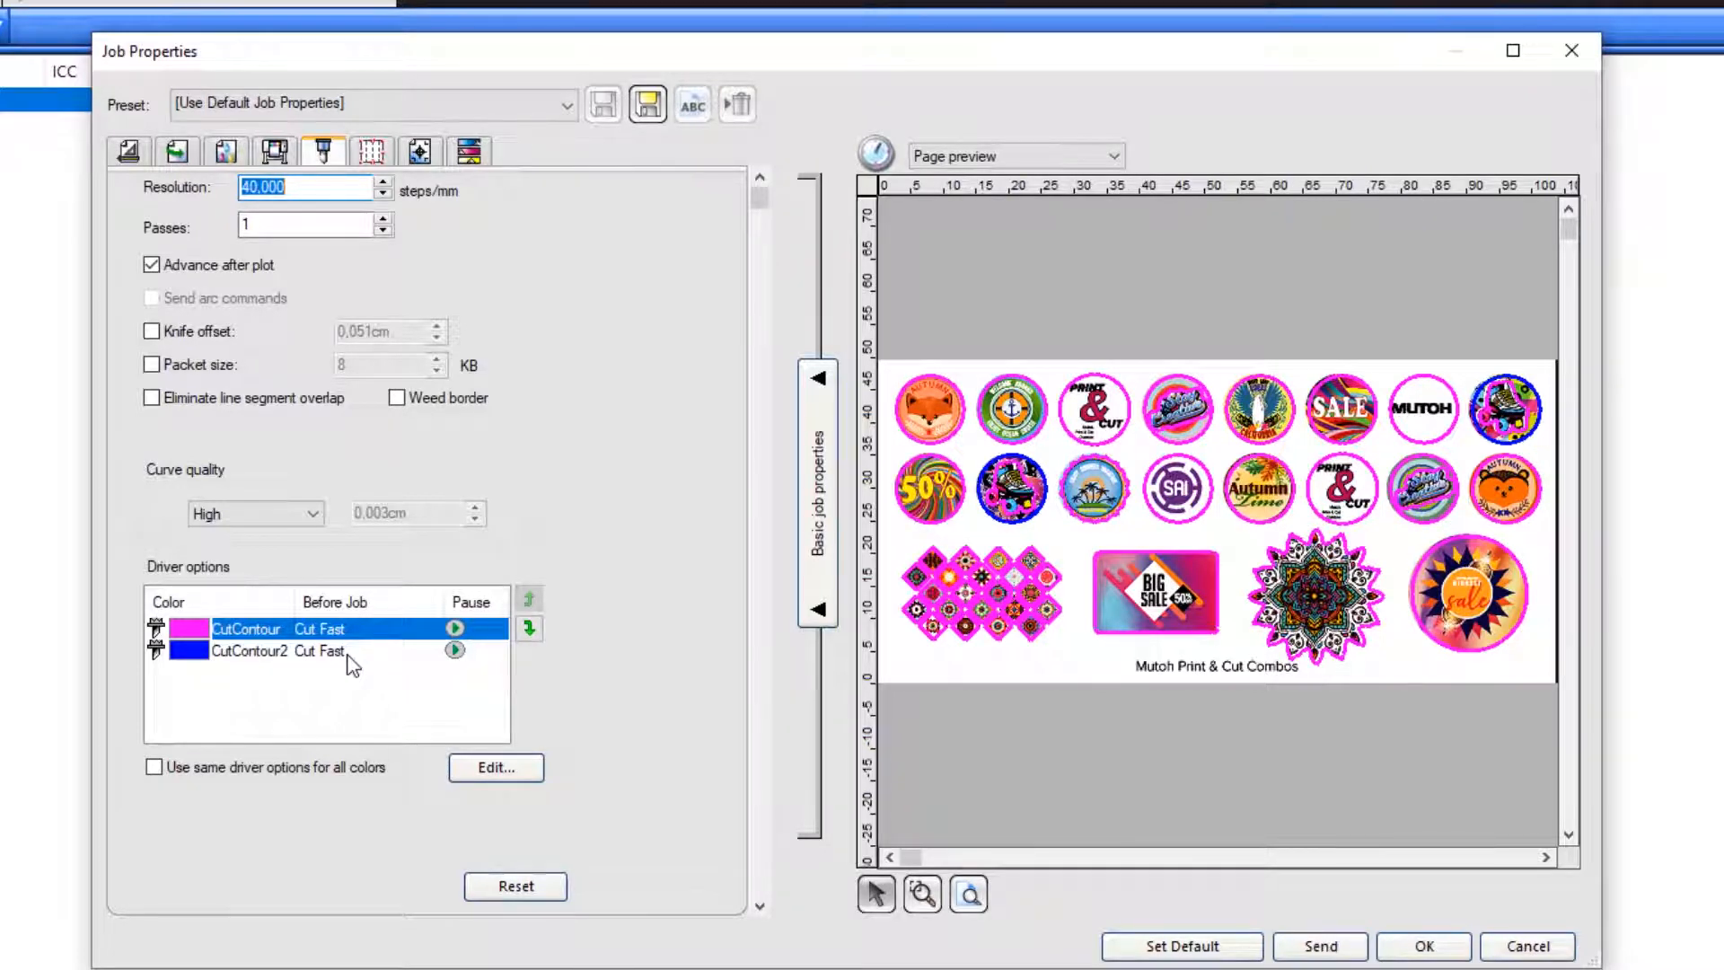
{"action": "left_click", "coordinate": [477, 764]}
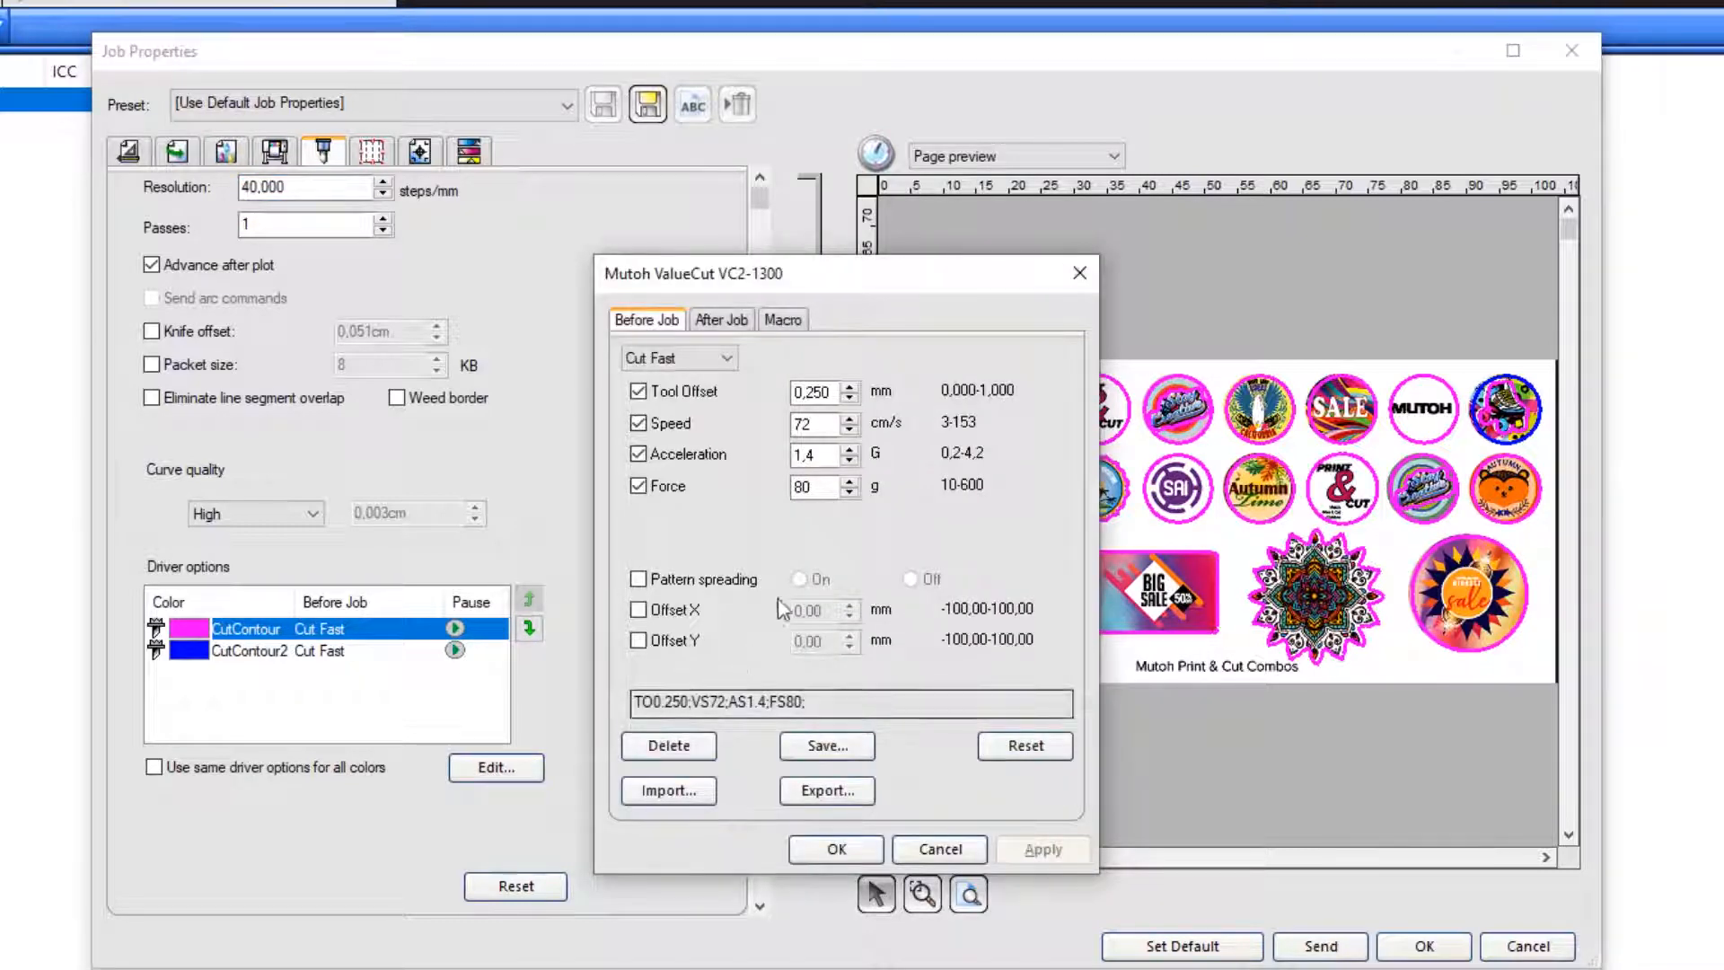
{"action": "left_click", "coordinate": [726, 357]}
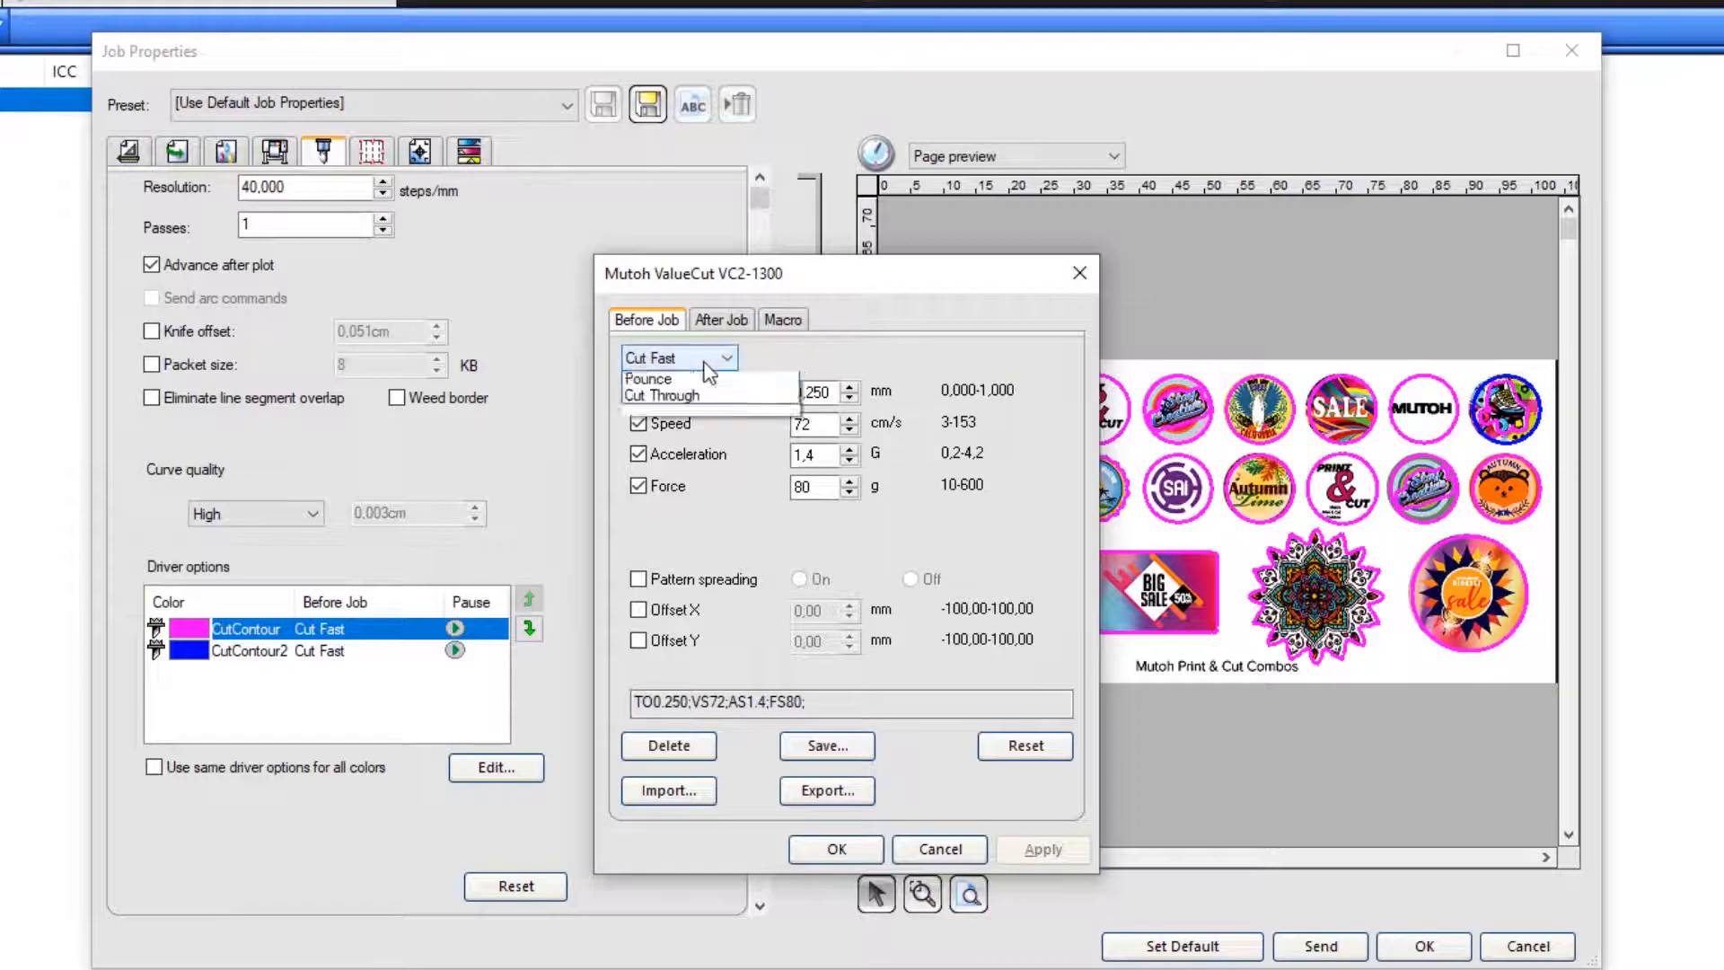
{"action": "left_click", "coordinate": [682, 372]}
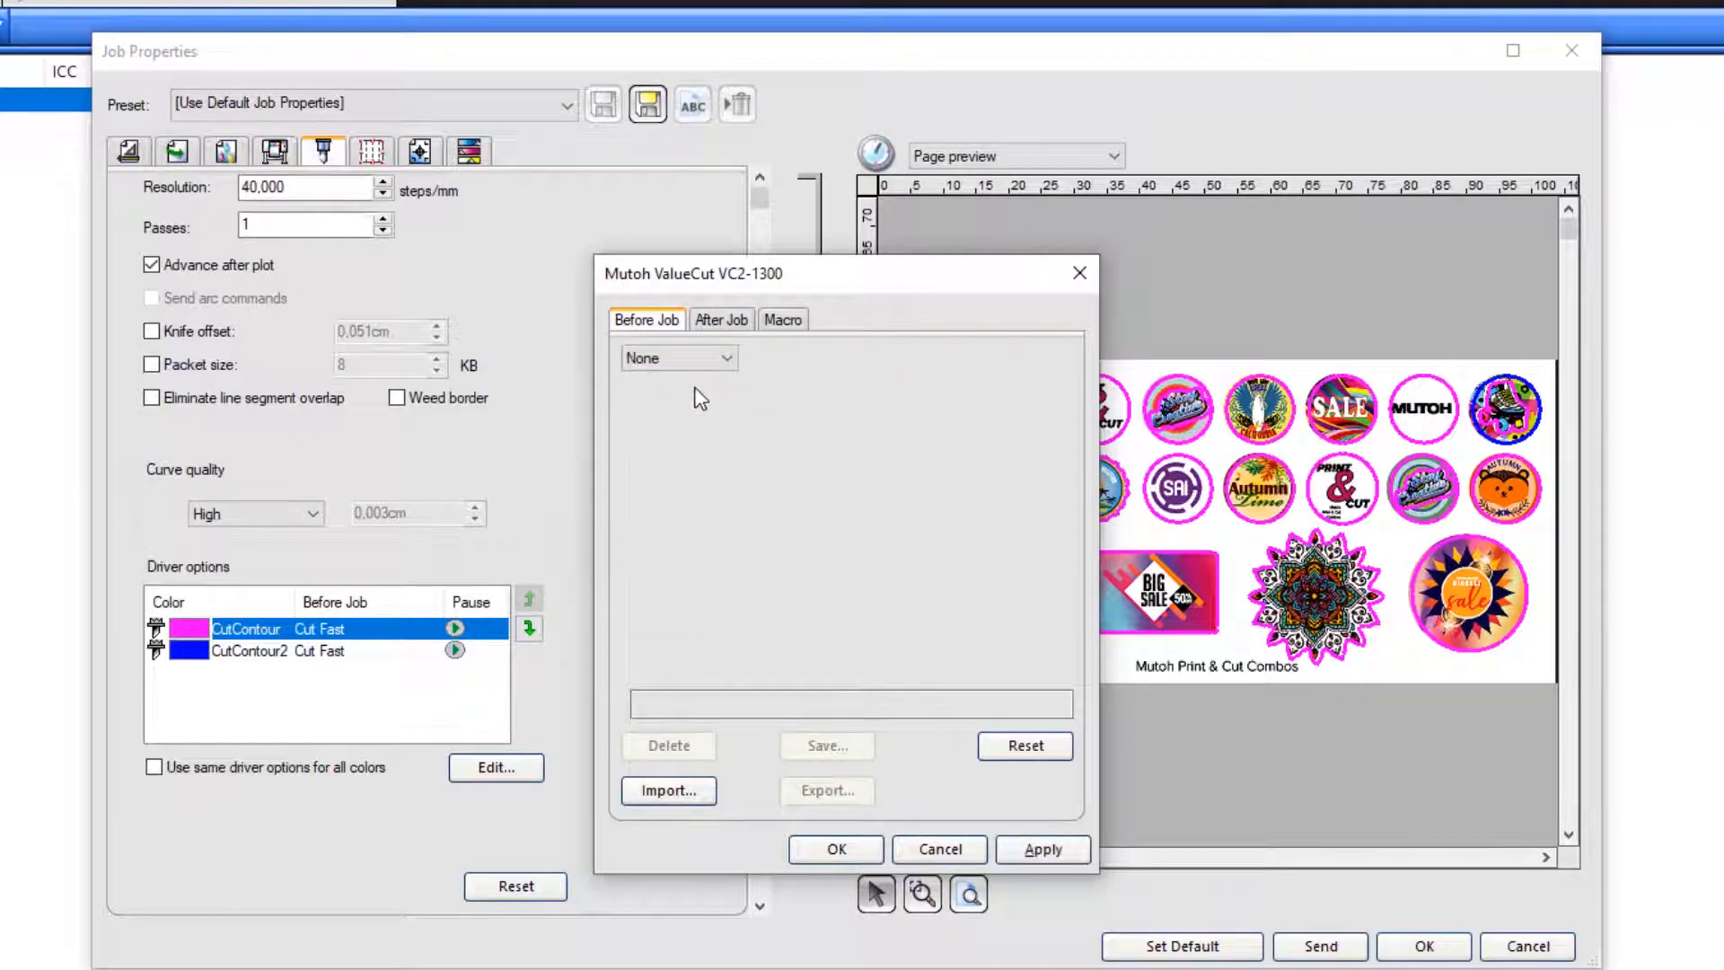
{"action": "left_click", "coordinate": [1024, 851]}
{"action": "left_click", "coordinate": [850, 846]}
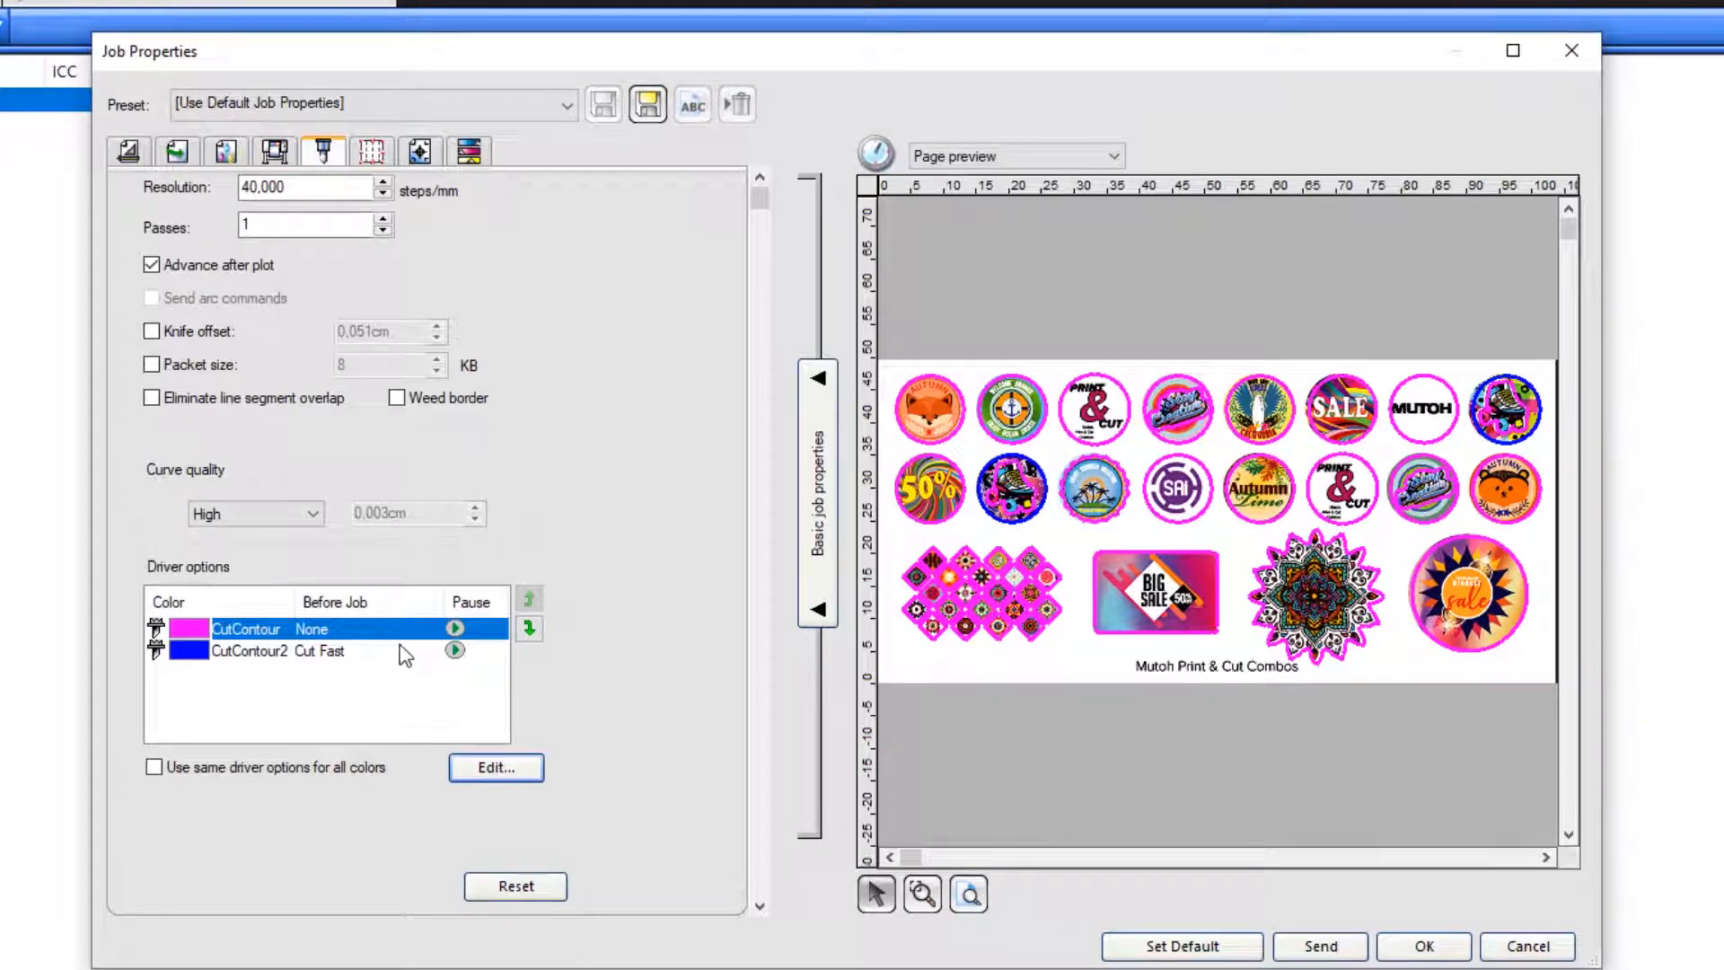
Change the job's print marks to Mutoh Segment Cutting
{"action": "left_click", "coordinate": [419, 152]}
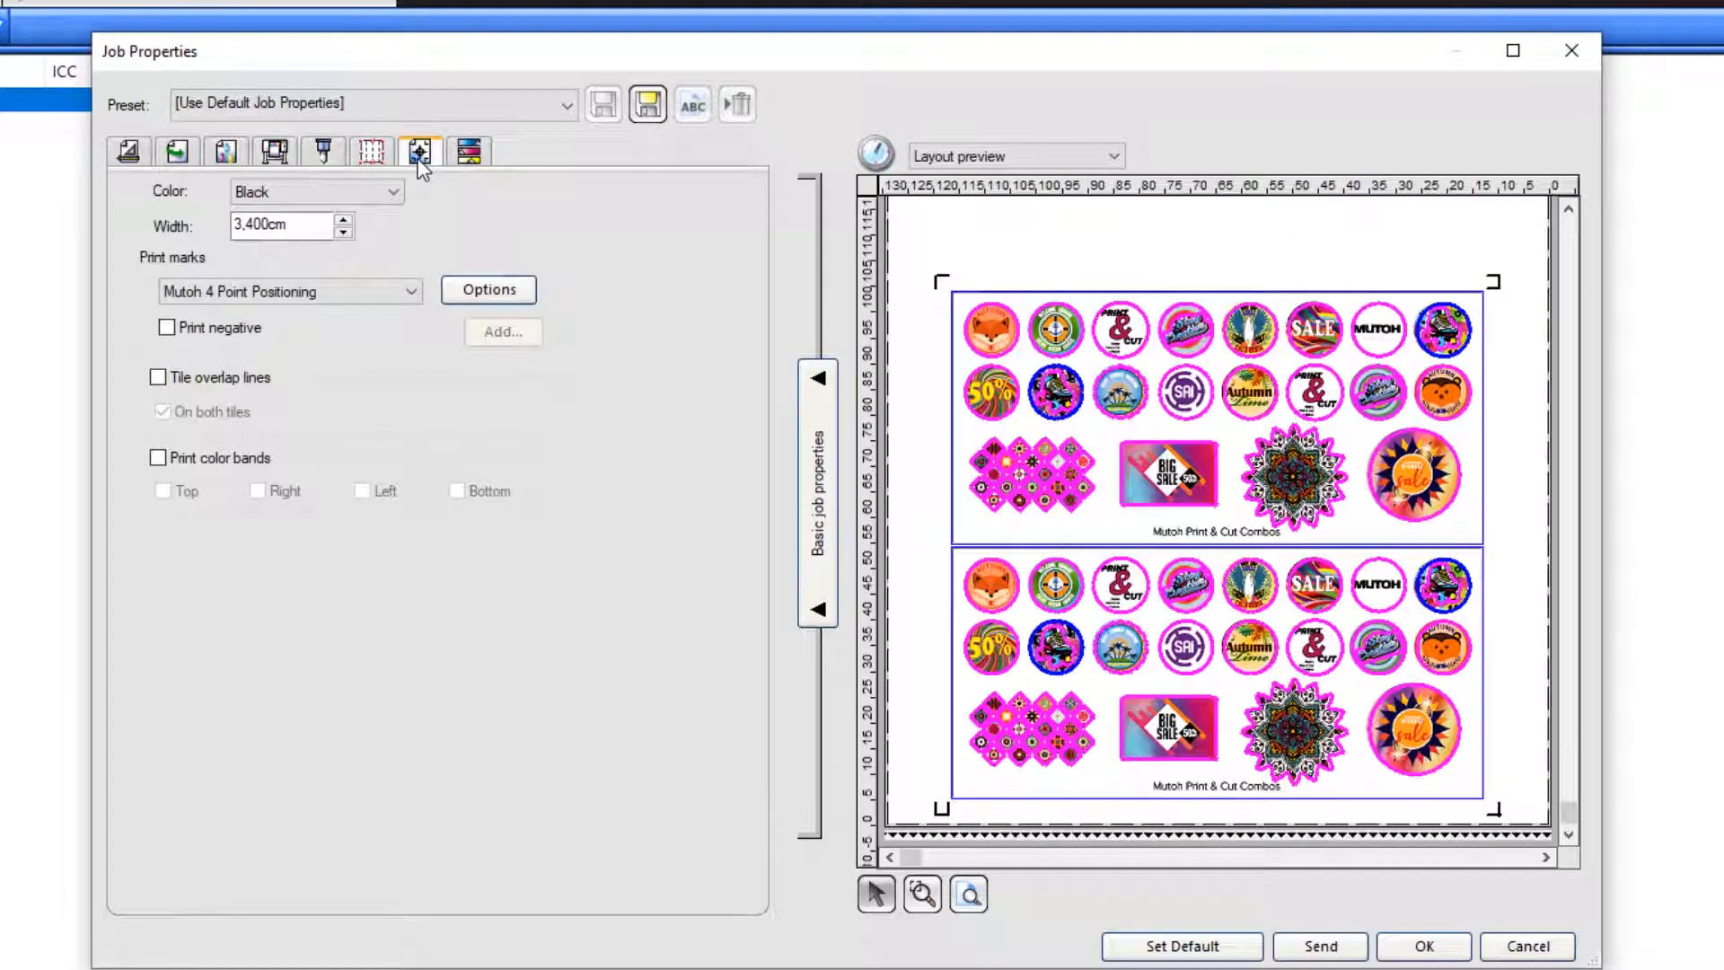
{"action": "left_click", "coordinate": [385, 295]}
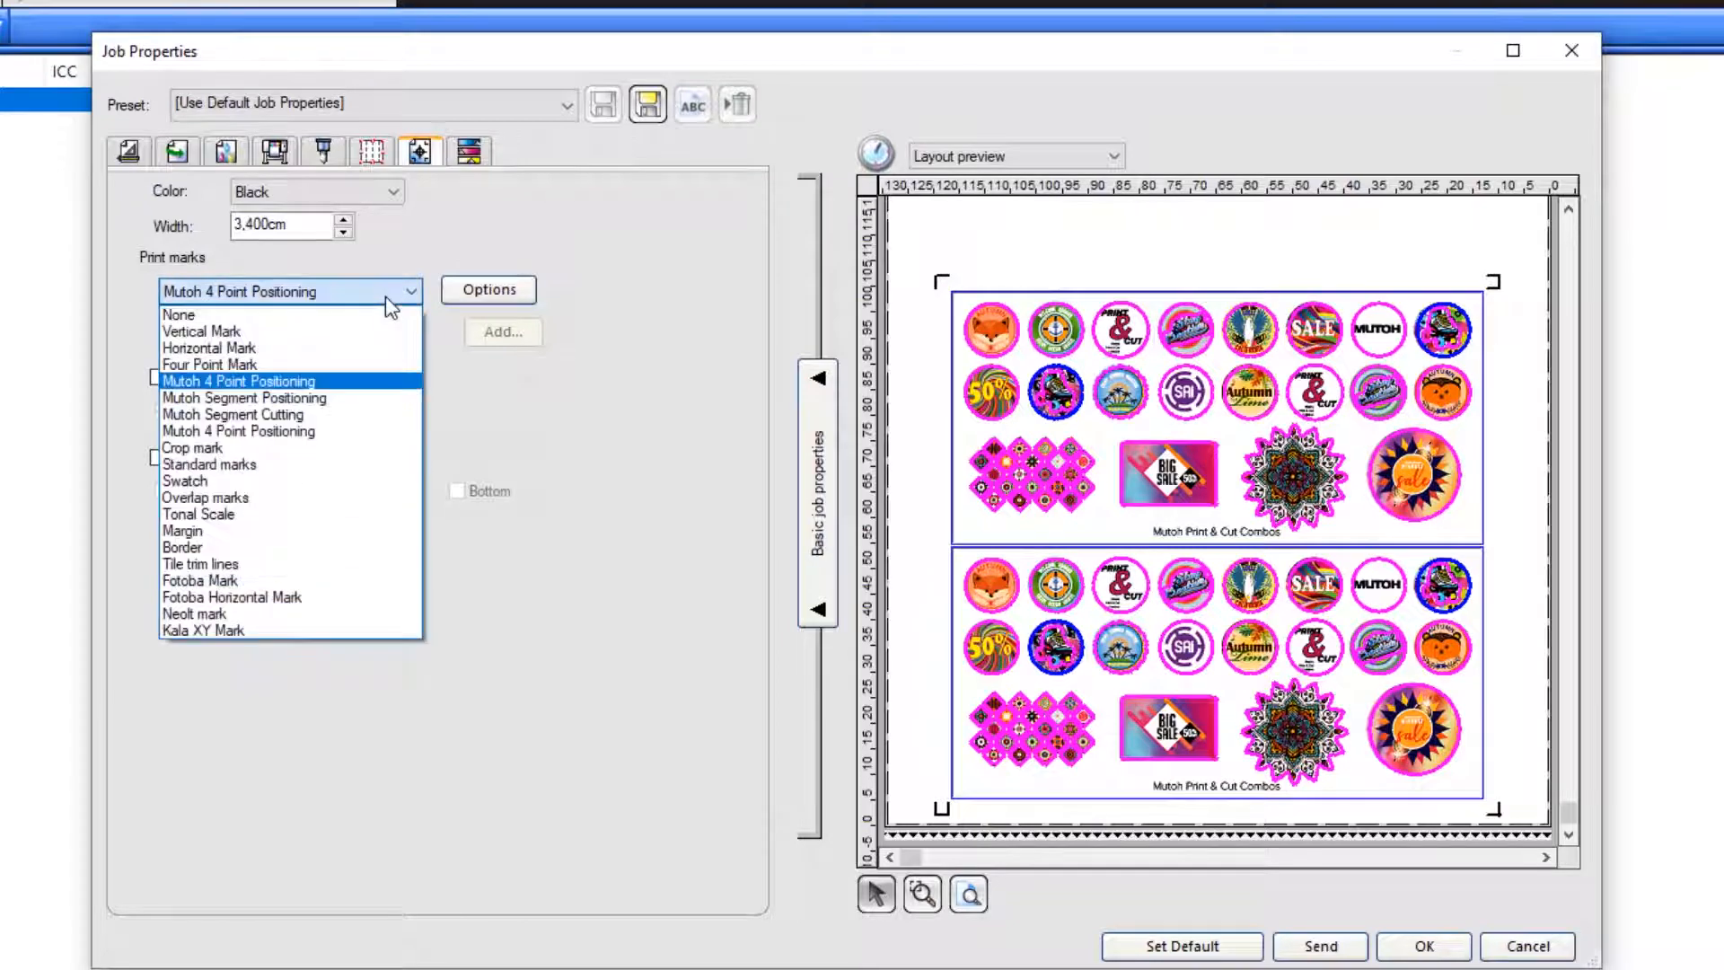
{"action": "left_click", "coordinate": [365, 415]}
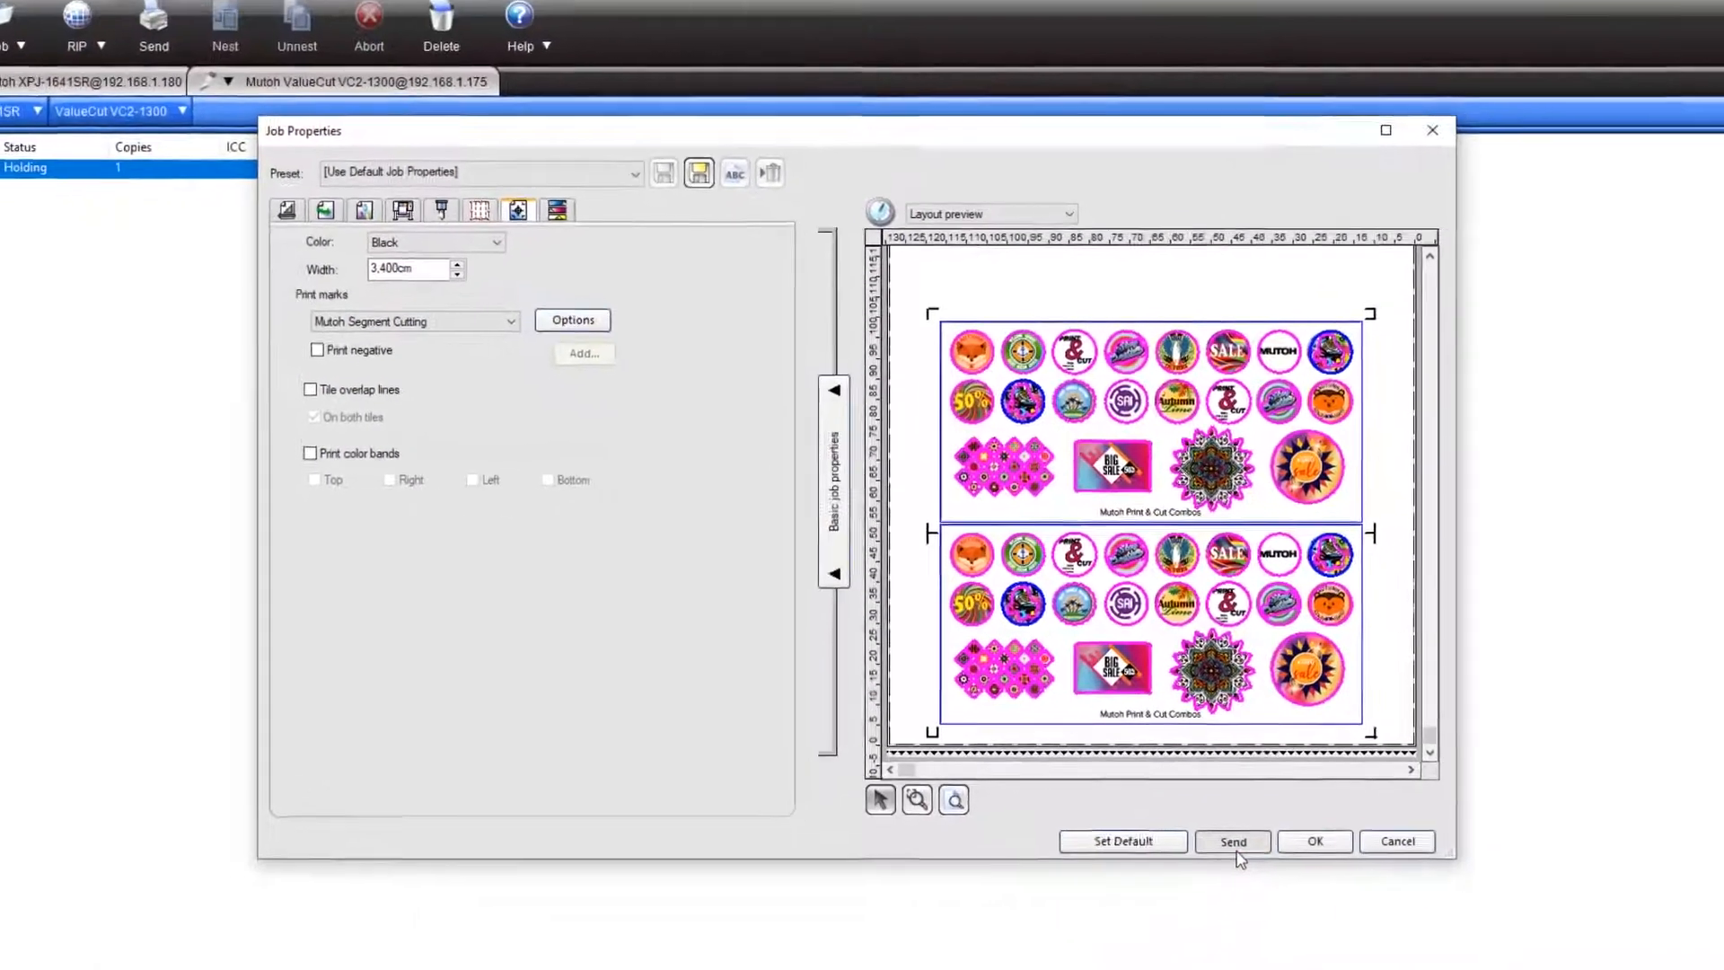
Send the two-copy job to the printer, and send its contour job to the cutter
{"action": "left_click", "coordinate": [1322, 950]}
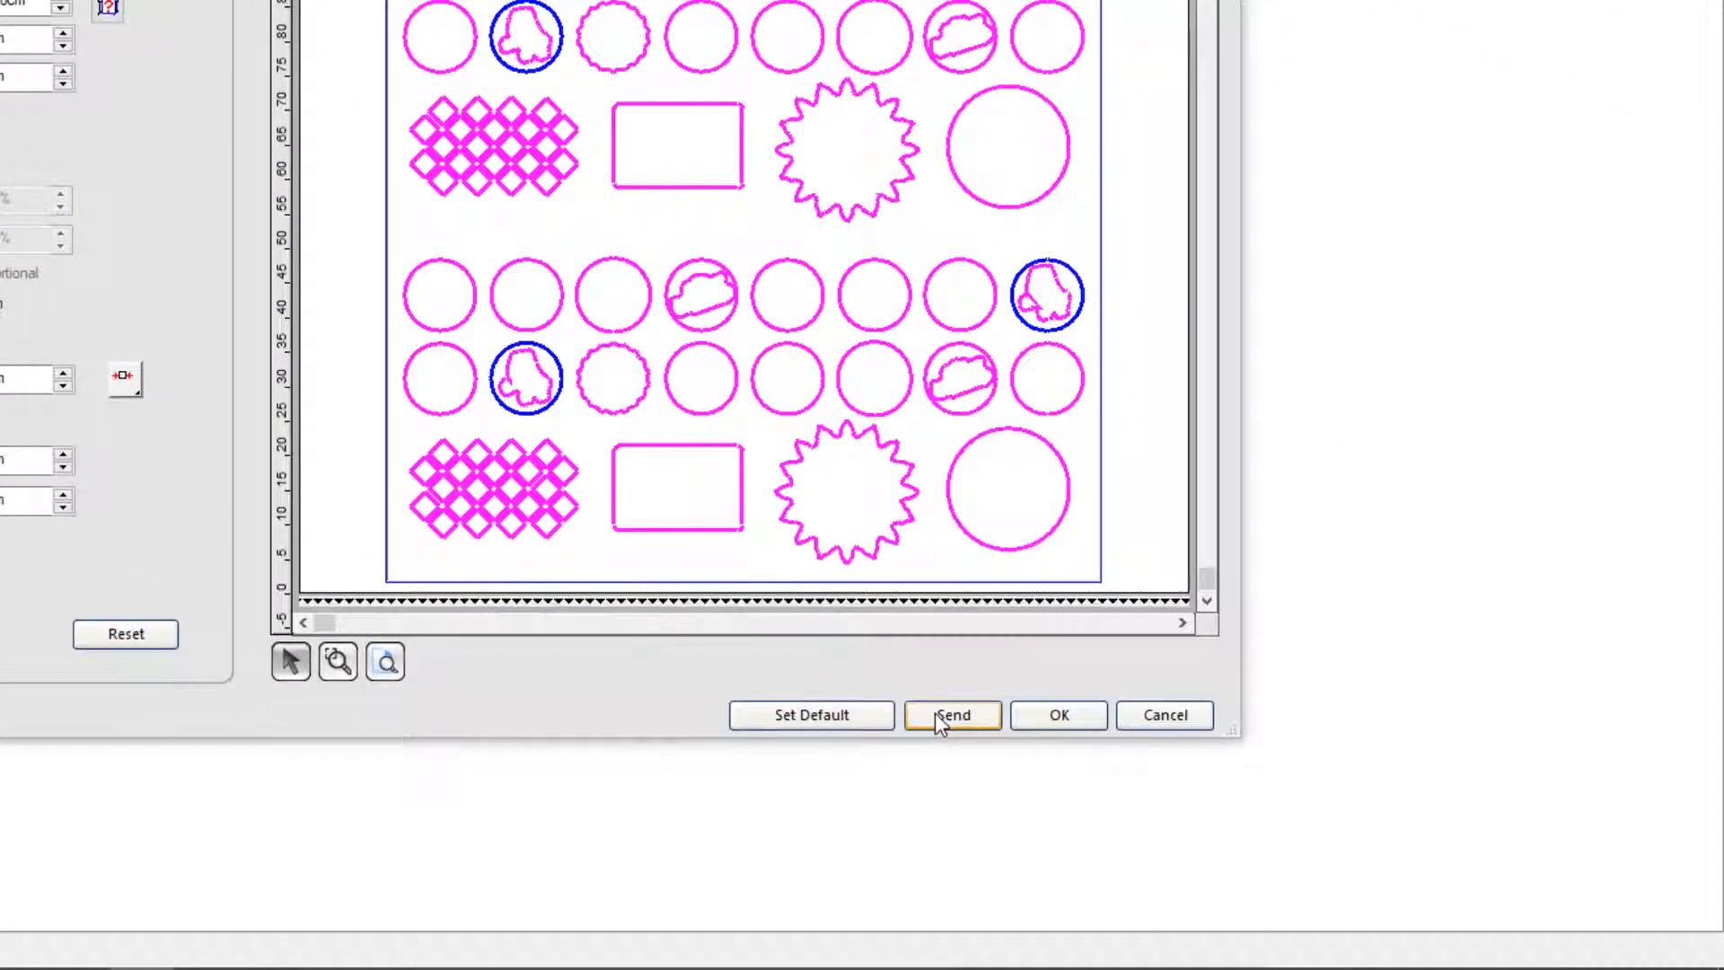
{"action": "left_click", "coordinate": [935, 713]}
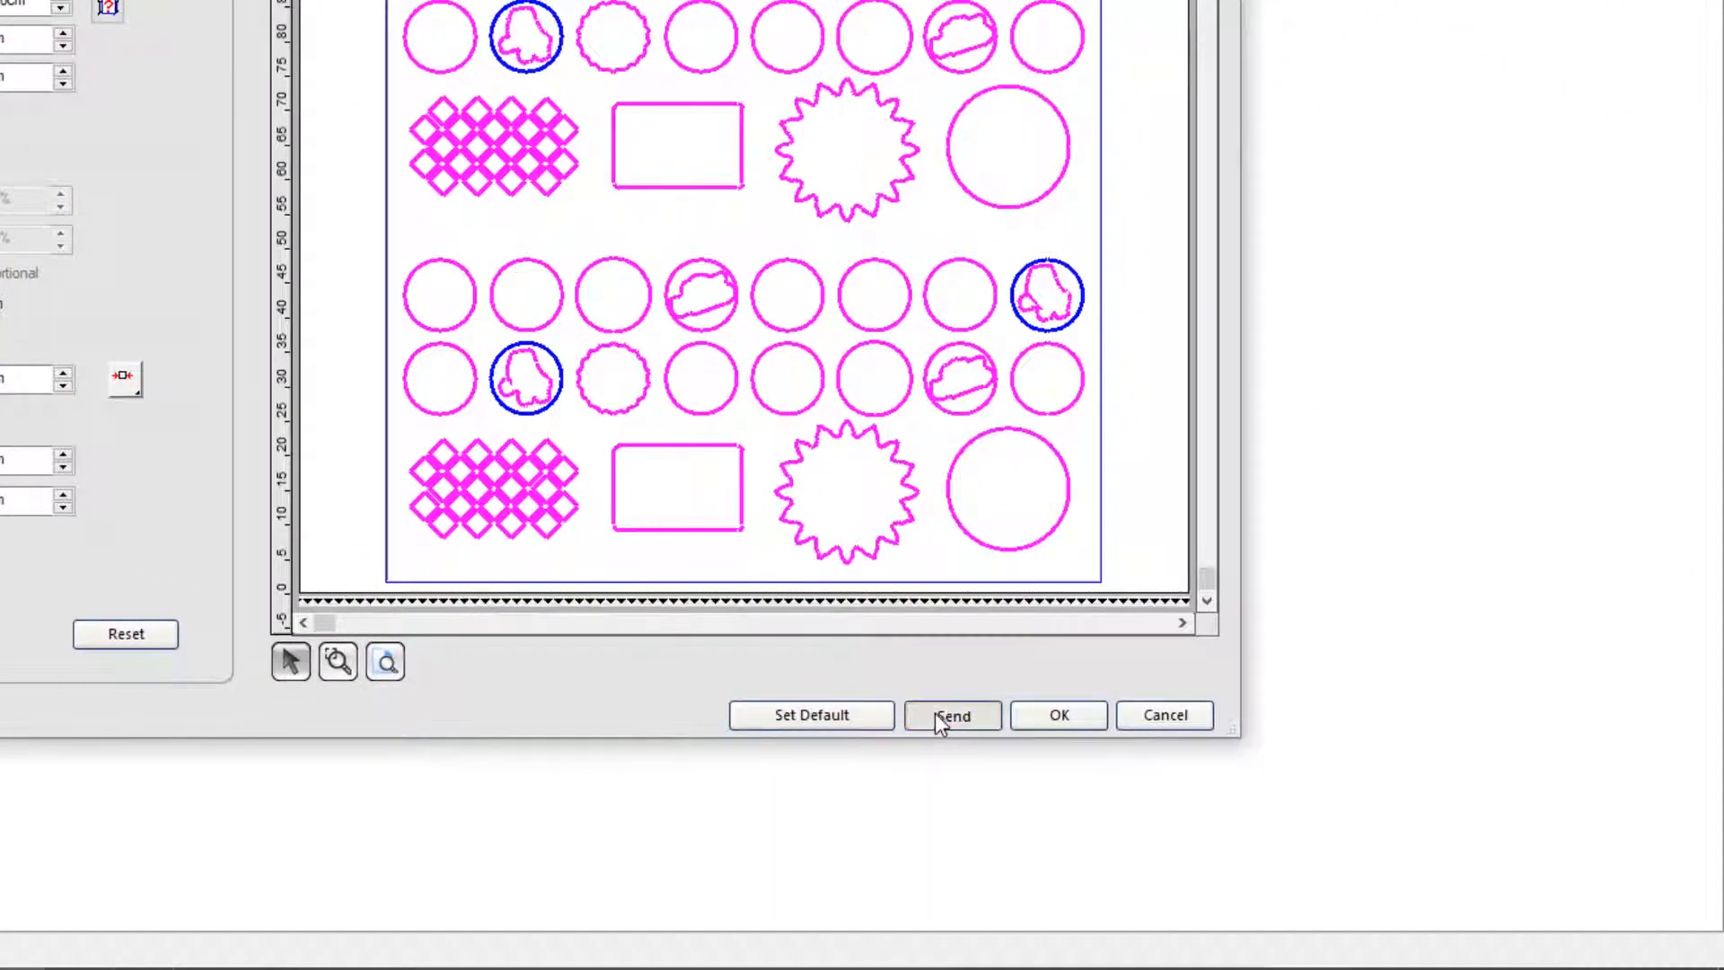